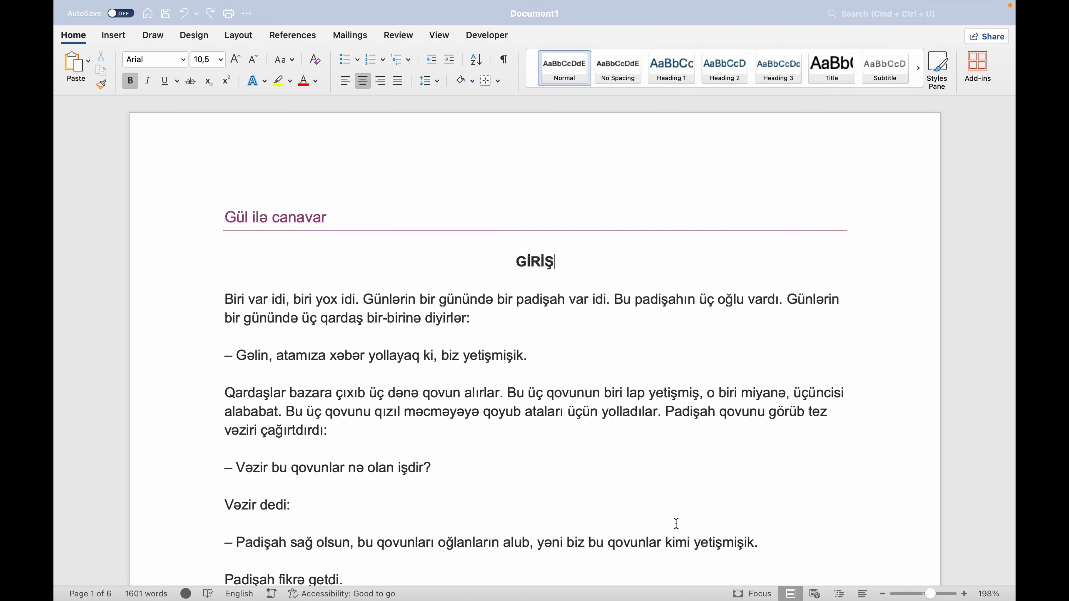
Look through the story to examine how the GİRİŞ, BAŞLIQ 1 and BAŞLIQ 2 headings divide the text.
scroll(391, 290, down, 20)
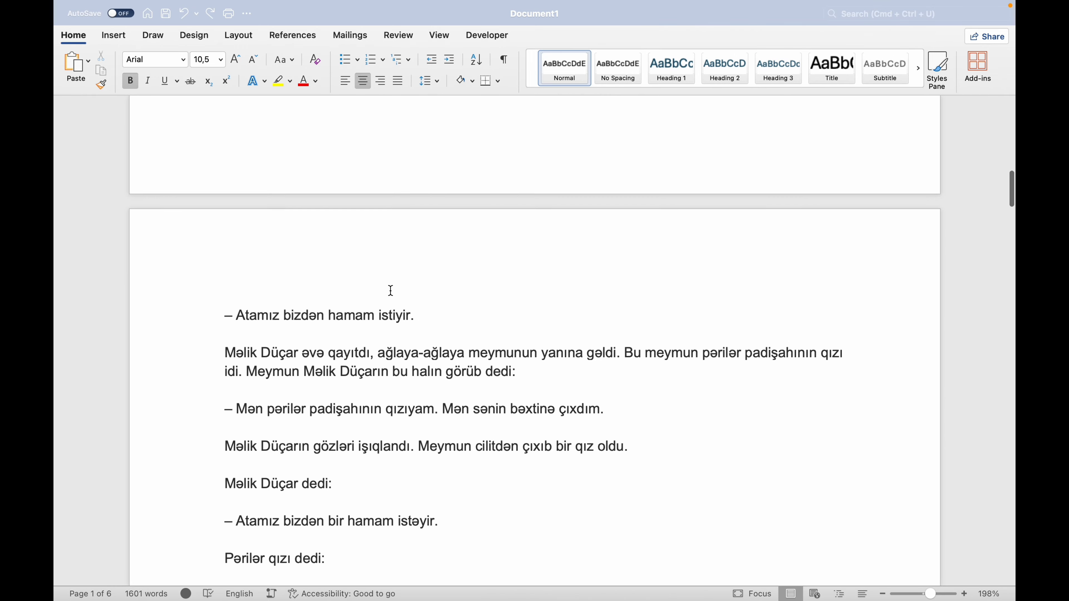
scroll(390, 290, up, 20)
scroll(390, 290, down, 5)
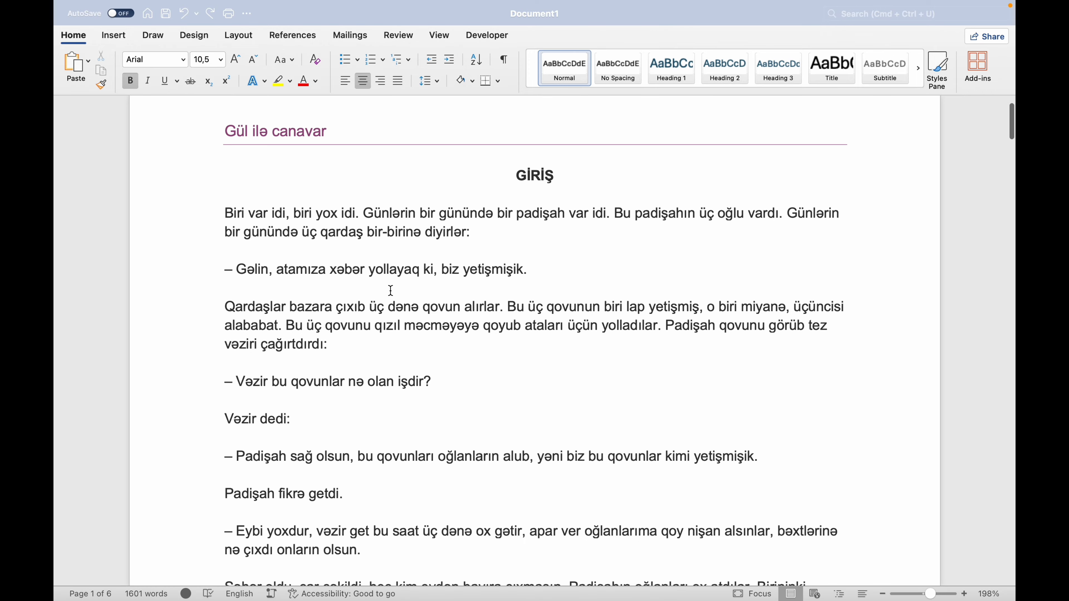
scroll(391, 290, down, 20)
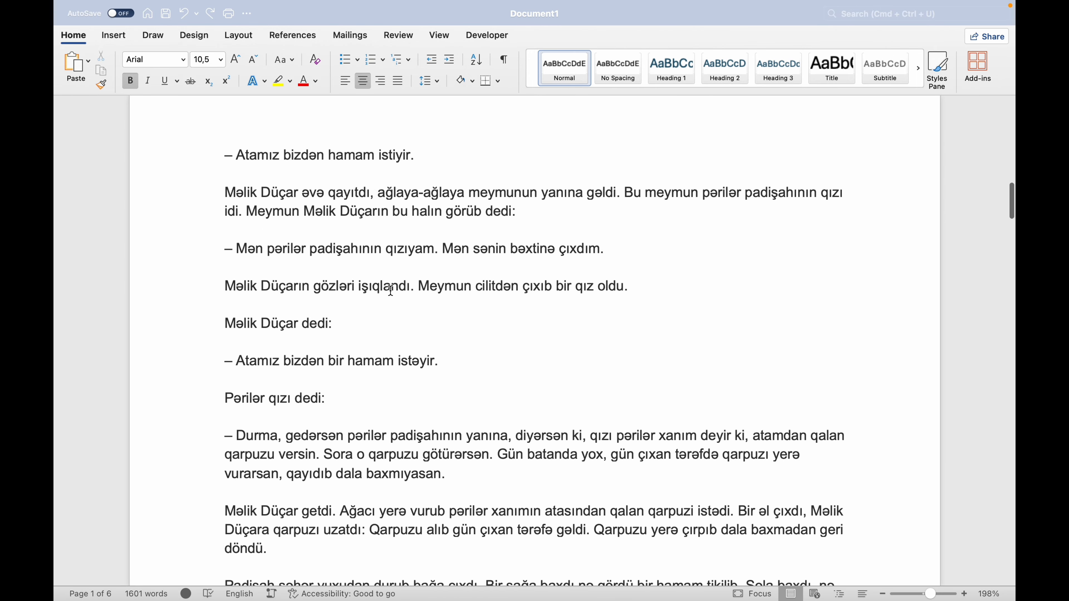
scroll(390, 290, down, 20)
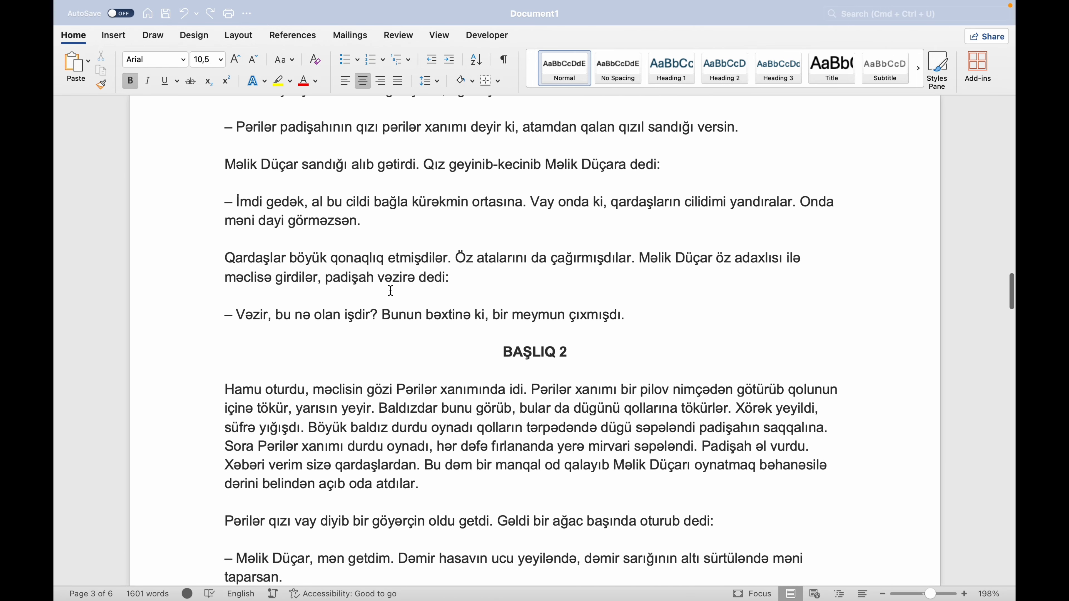
scroll(391, 290, down, 15)
scroll(391, 290, up, 20)
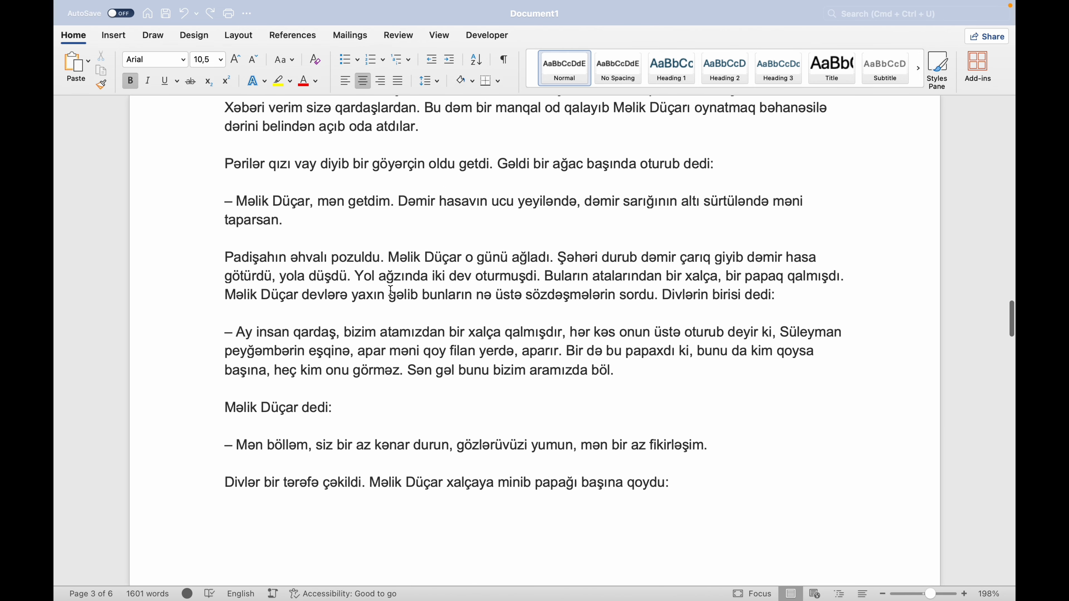
scroll(391, 290, up, 20)
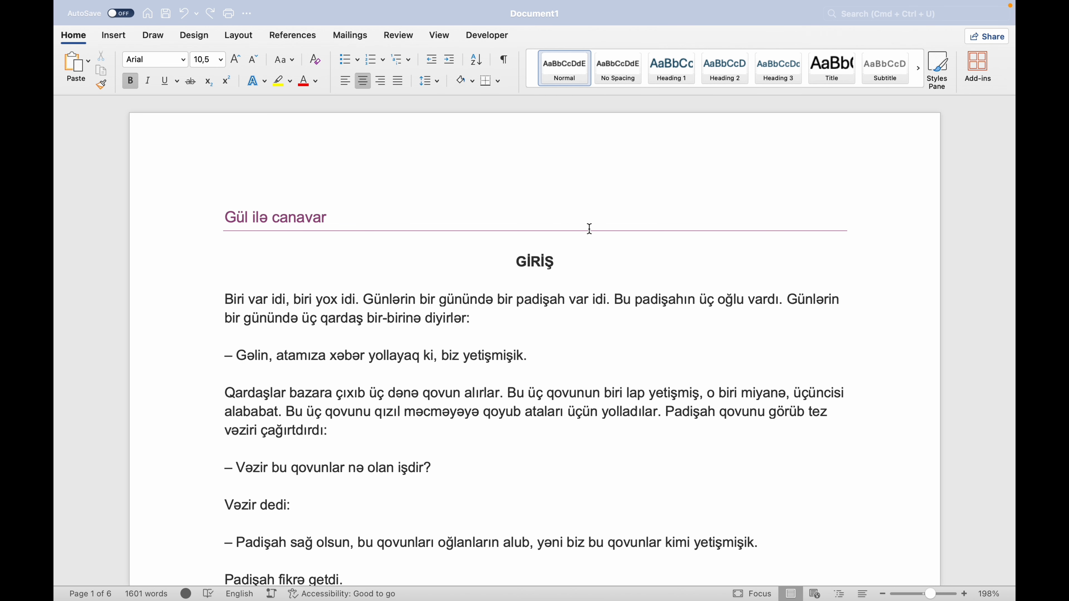
double_click(535, 261)
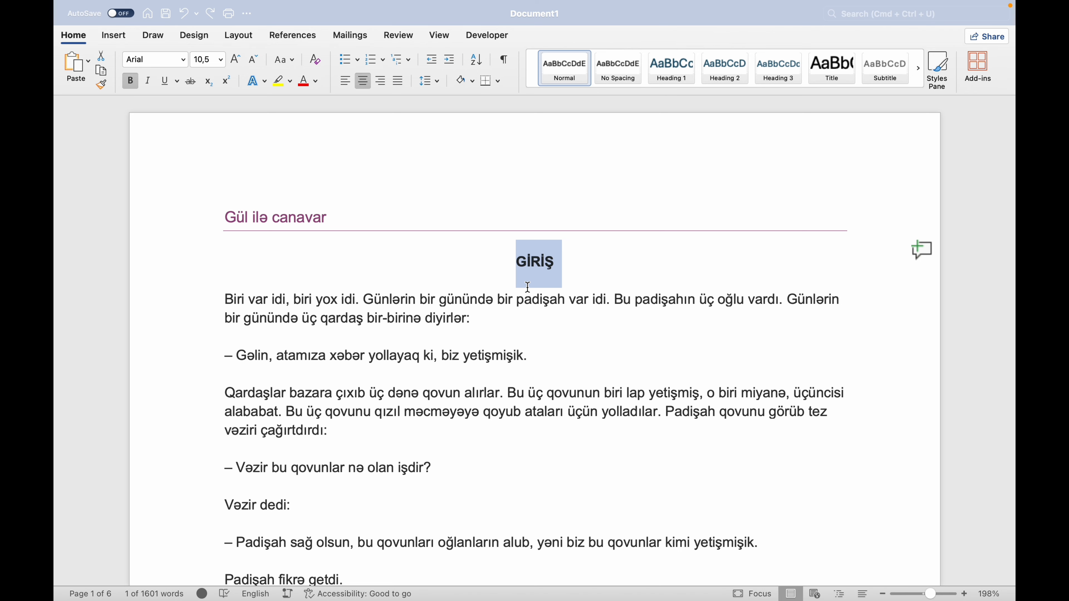
click(565, 275)
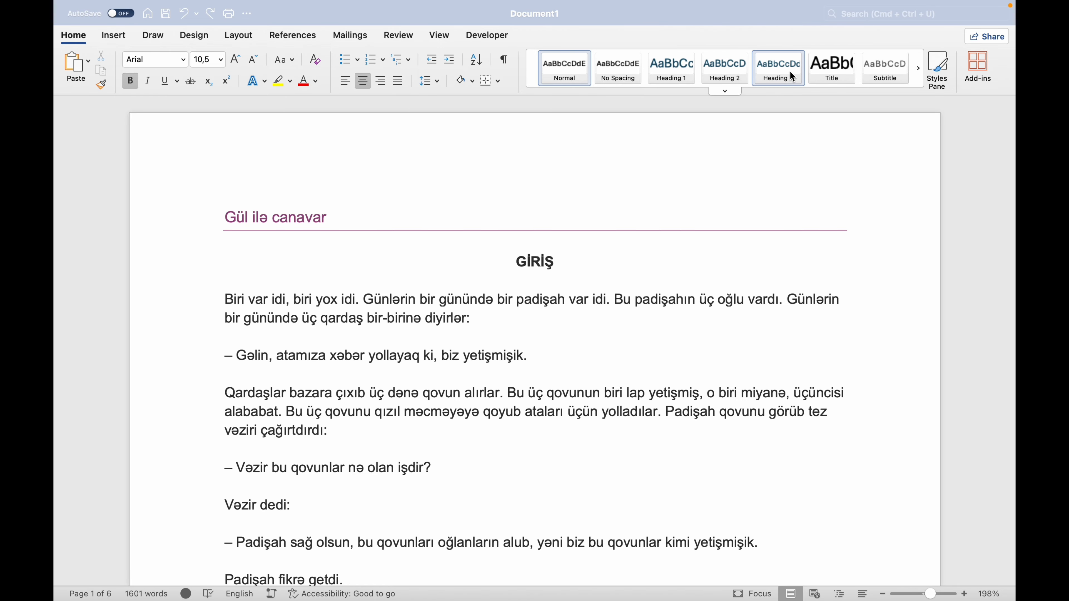
click(920, 76)
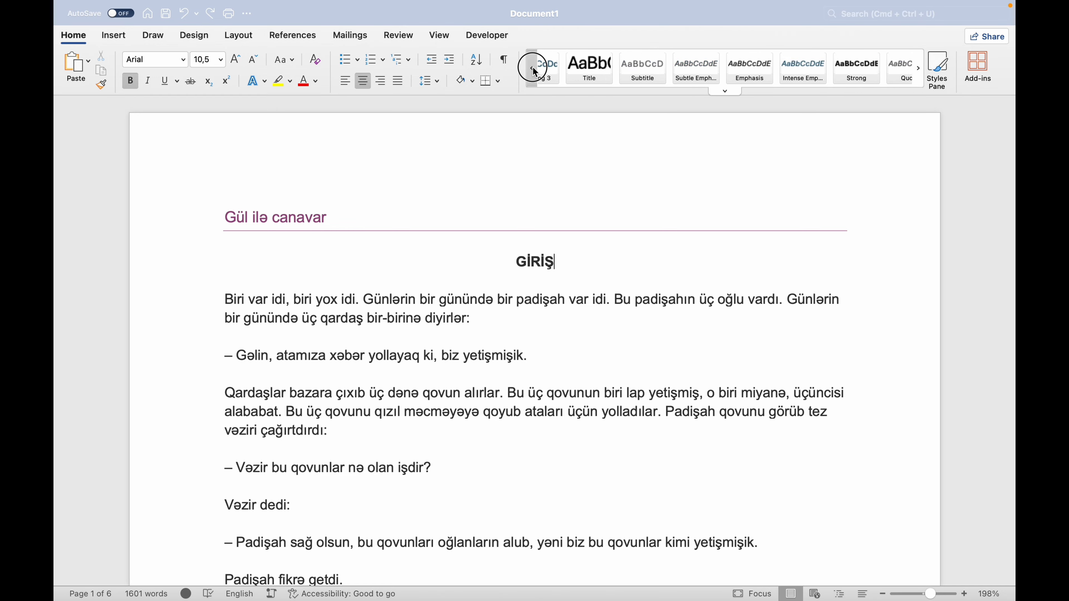
click(533, 69)
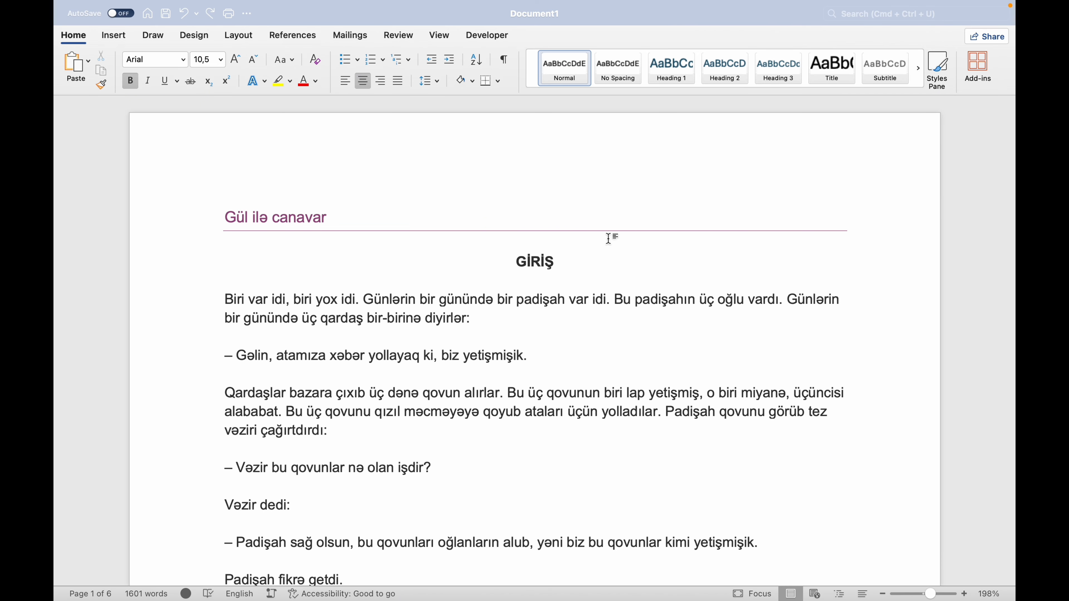
drag(512, 262, 556, 260)
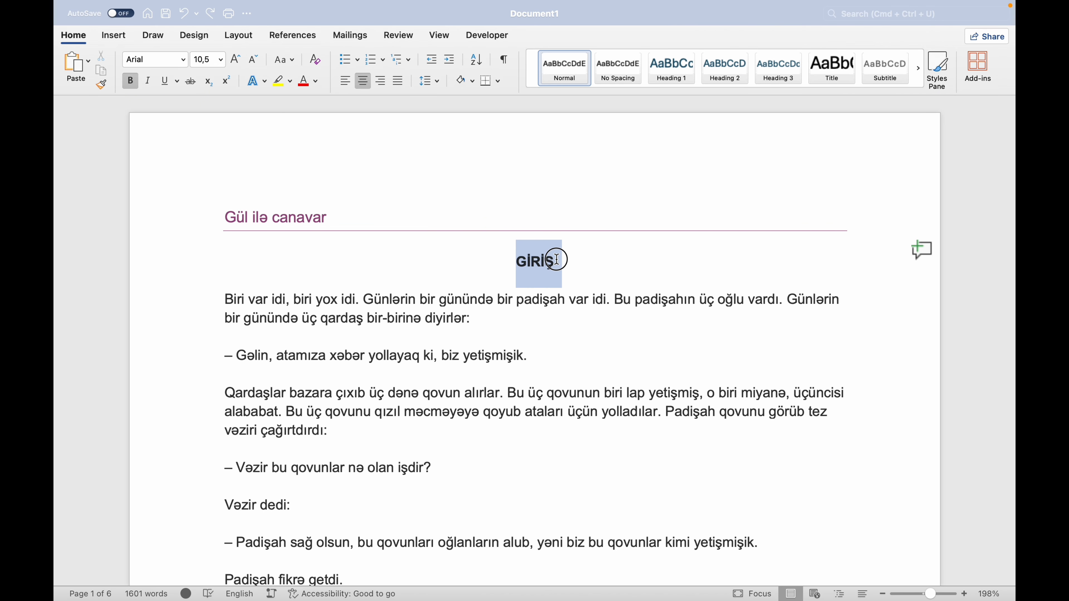
click(560, 260)
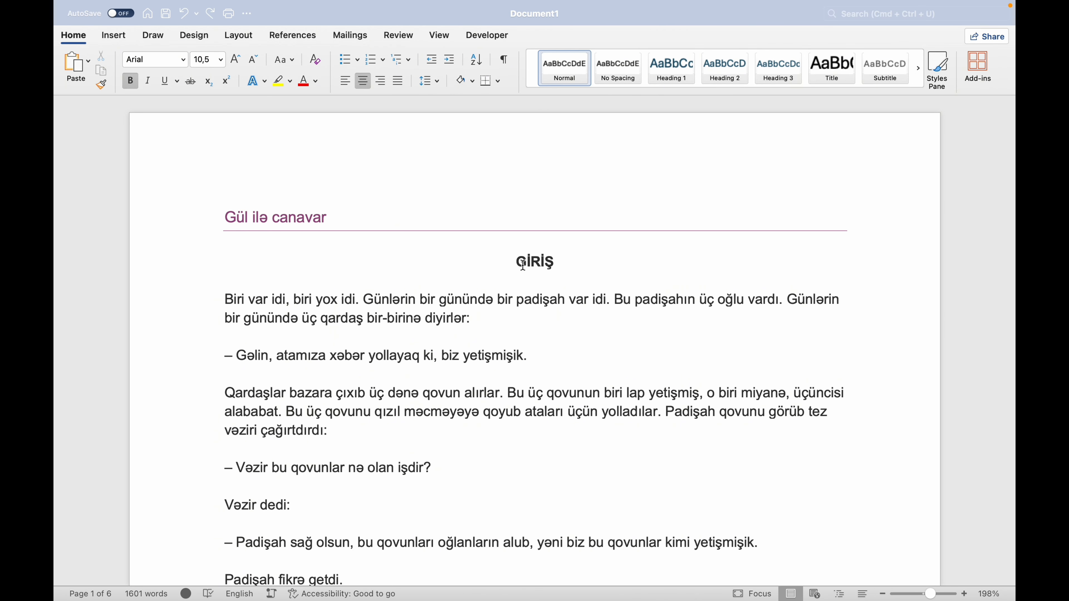
drag(521, 263, 575, 273)
click(576, 273)
drag(516, 262, 552, 271)
click(542, 272)
scroll(590, 387, down, 5)
scroll(590, 387, down, 3)
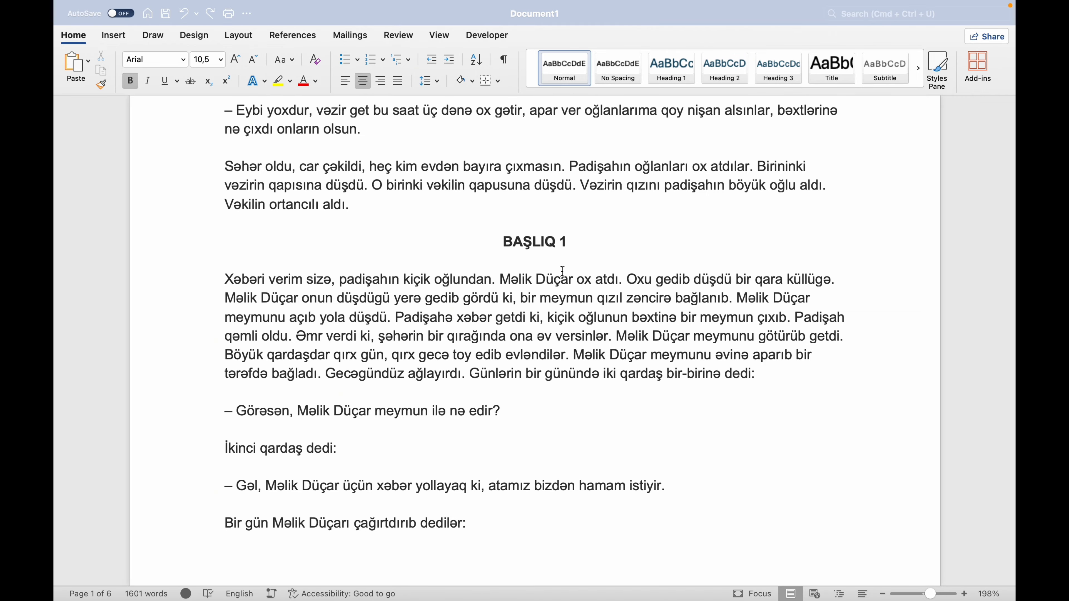
scroll(562, 270, up, 8)
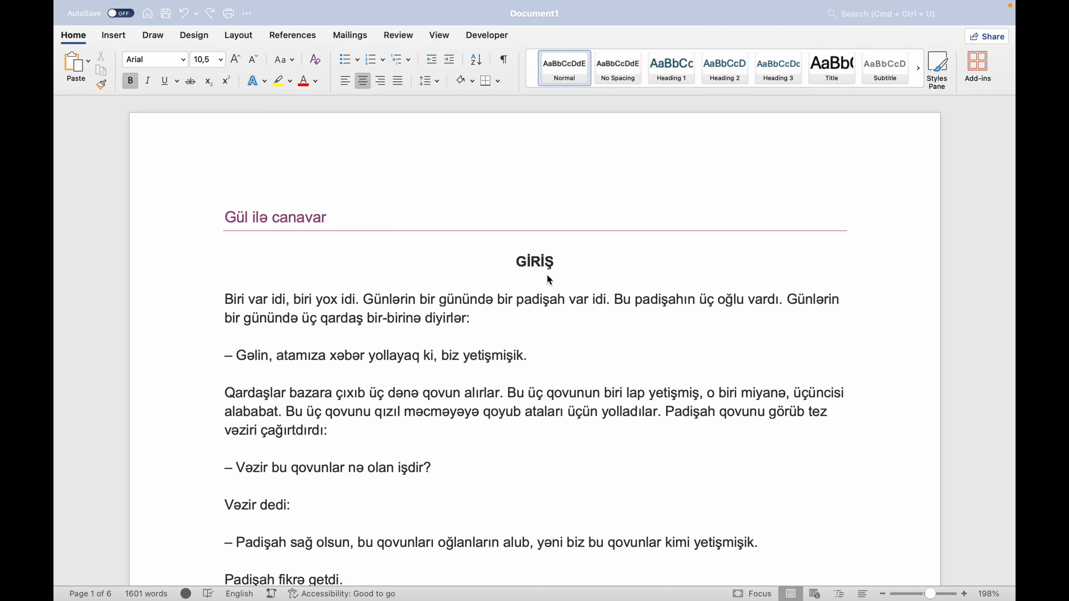
Apply the Heading 1 style to the GİRİŞ line at the start of the story.
click(515, 267)
drag(515, 267, 551, 258)
click(675, 71)
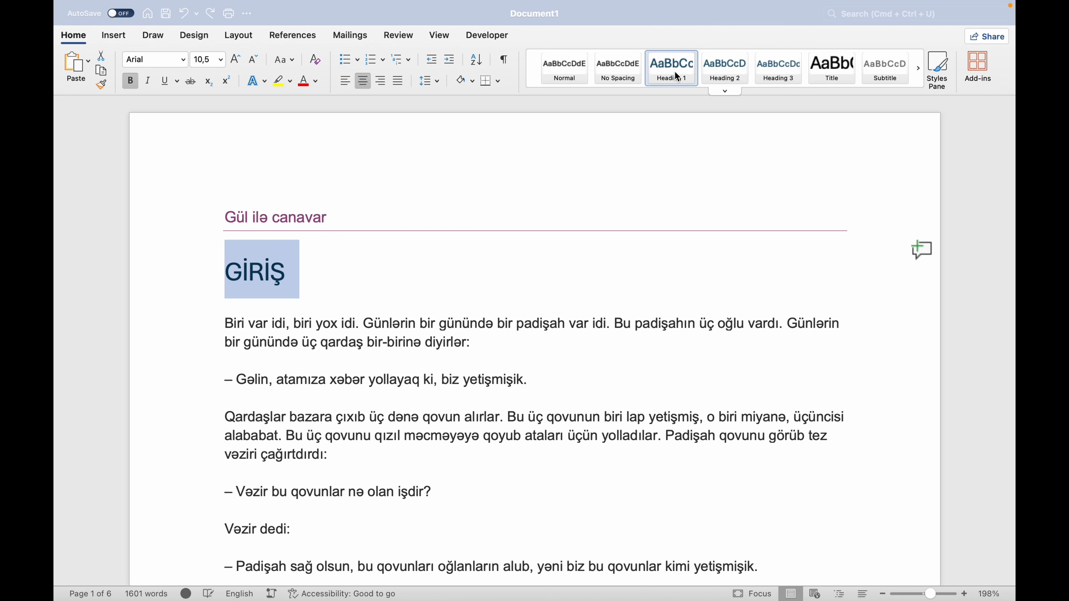
Format the GİRİŞ heading as Arial, size 12, and centre it.
click(257, 64)
click(237, 60)
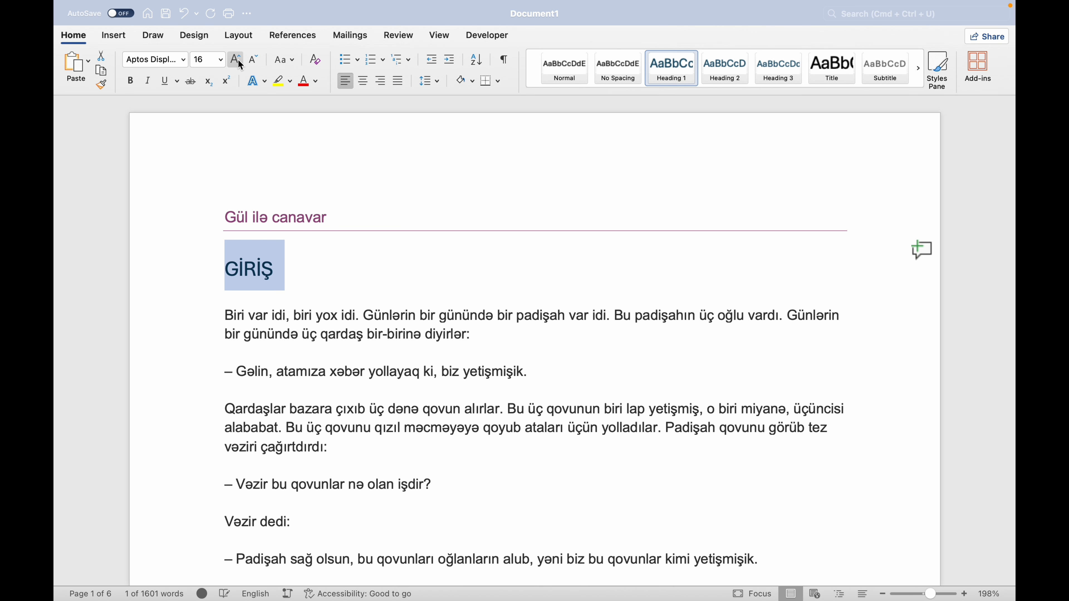
click(188, 67)
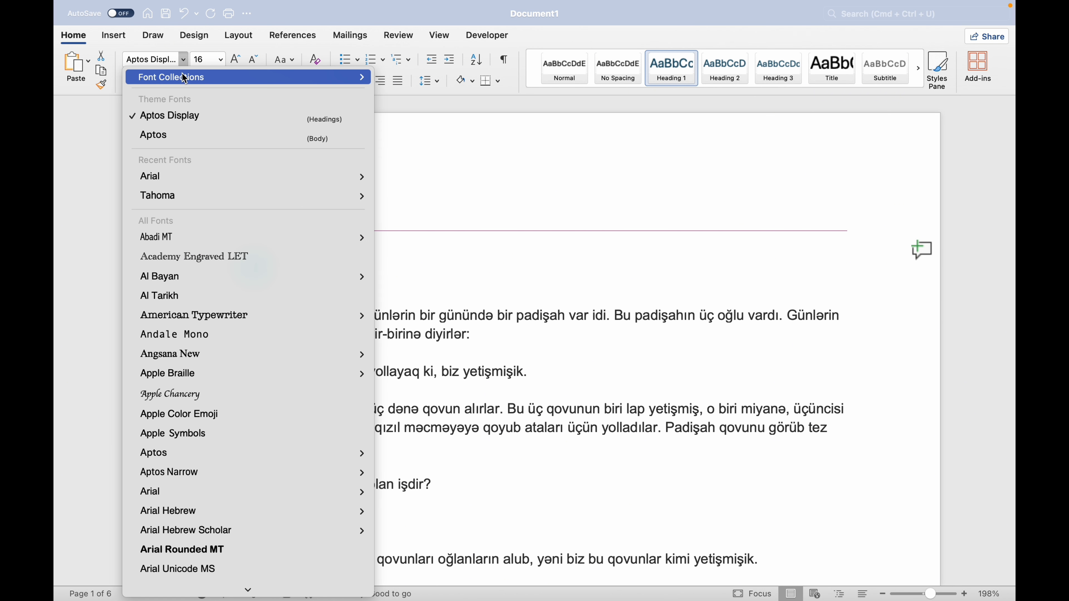
click(162, 177)
click(257, 65)
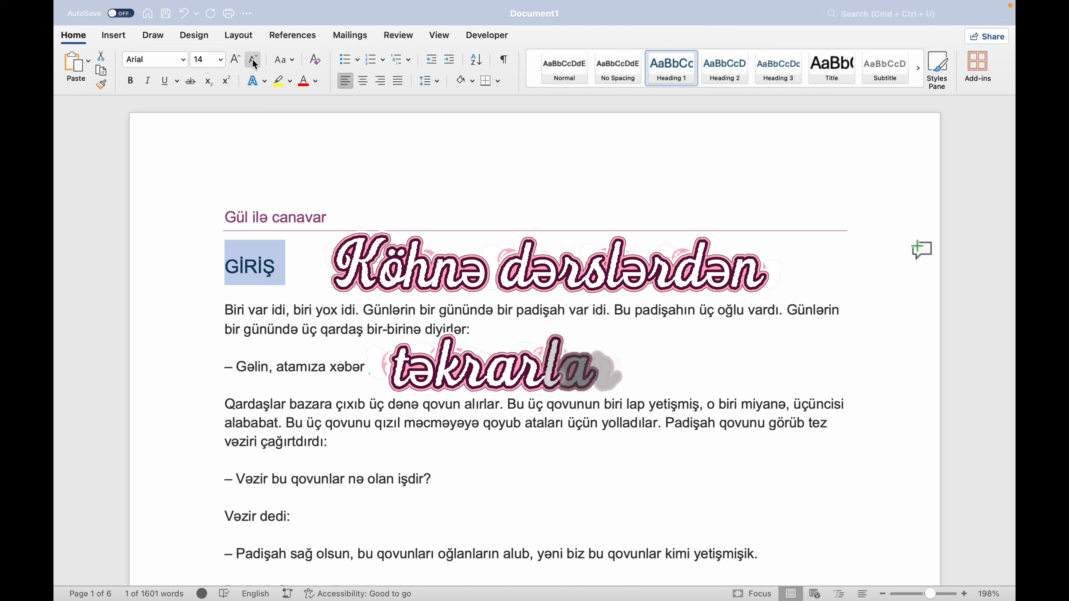
click(257, 65)
click(363, 80)
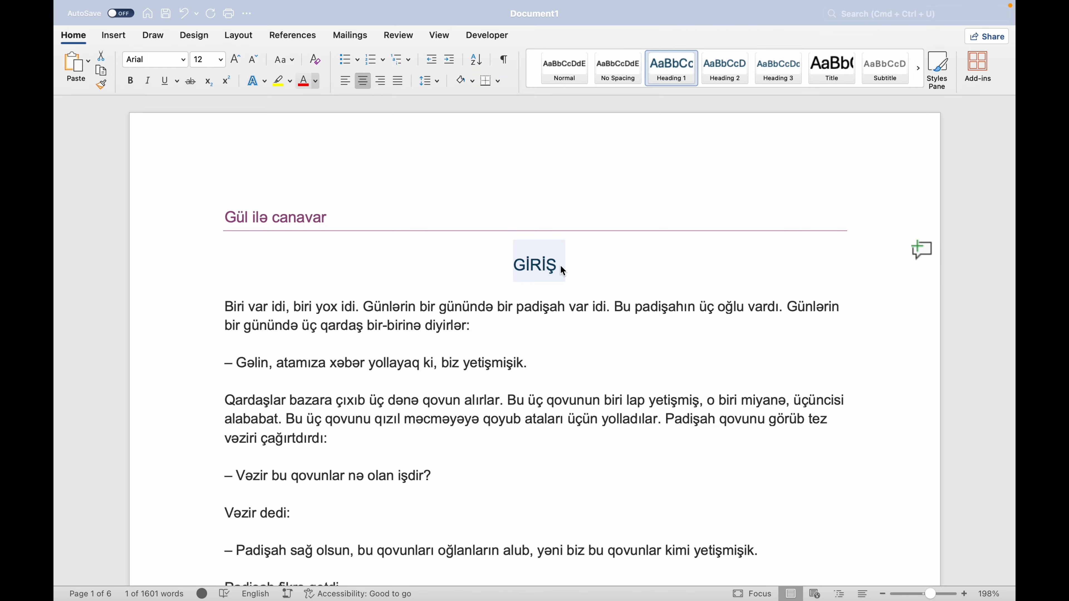
Change the GİRİŞ heading to sentence case.
scroll(561, 265, down, 2)
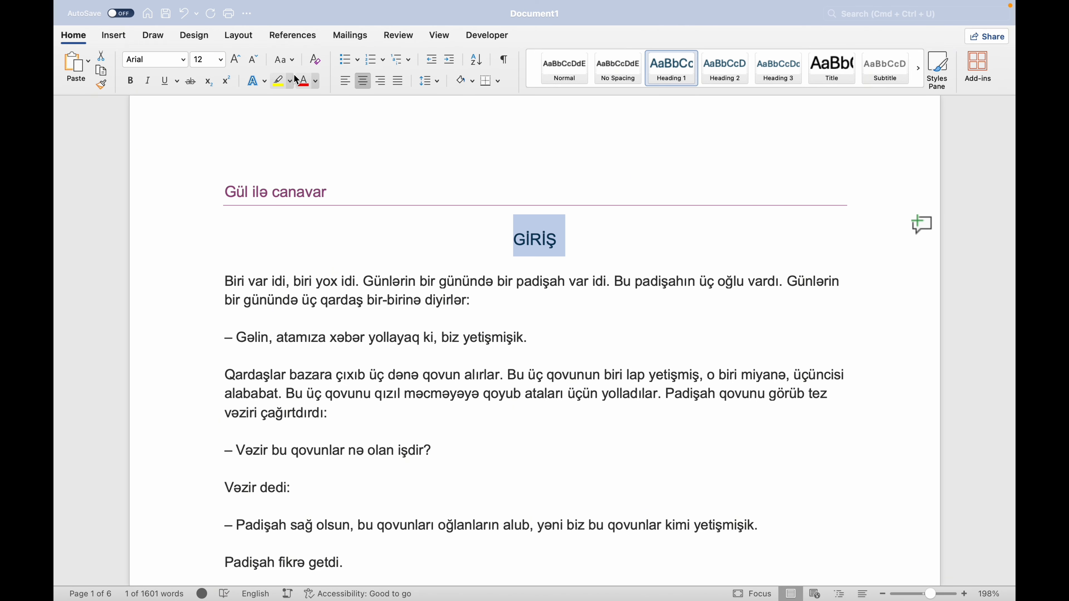
click(294, 59)
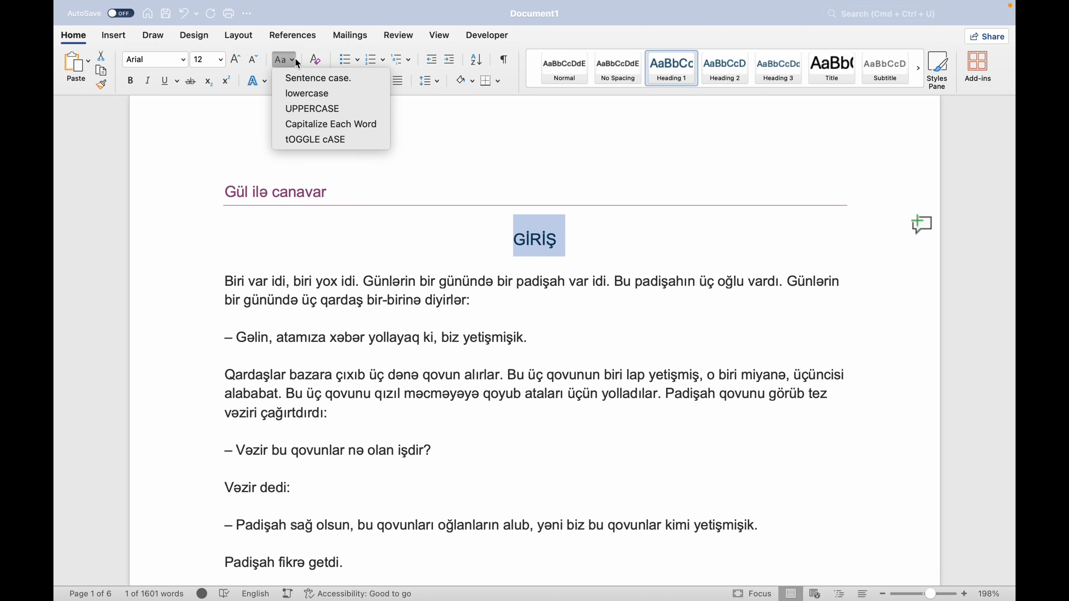
click(314, 78)
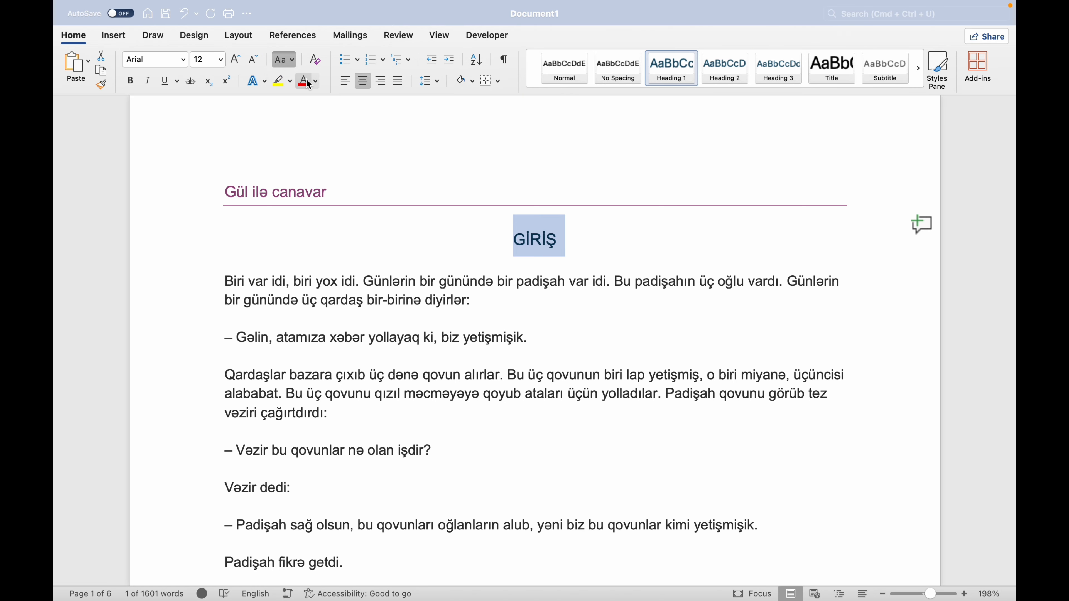
Try lowercase and uppercase on the Giriş heading and return it to sentence case.
click(293, 57)
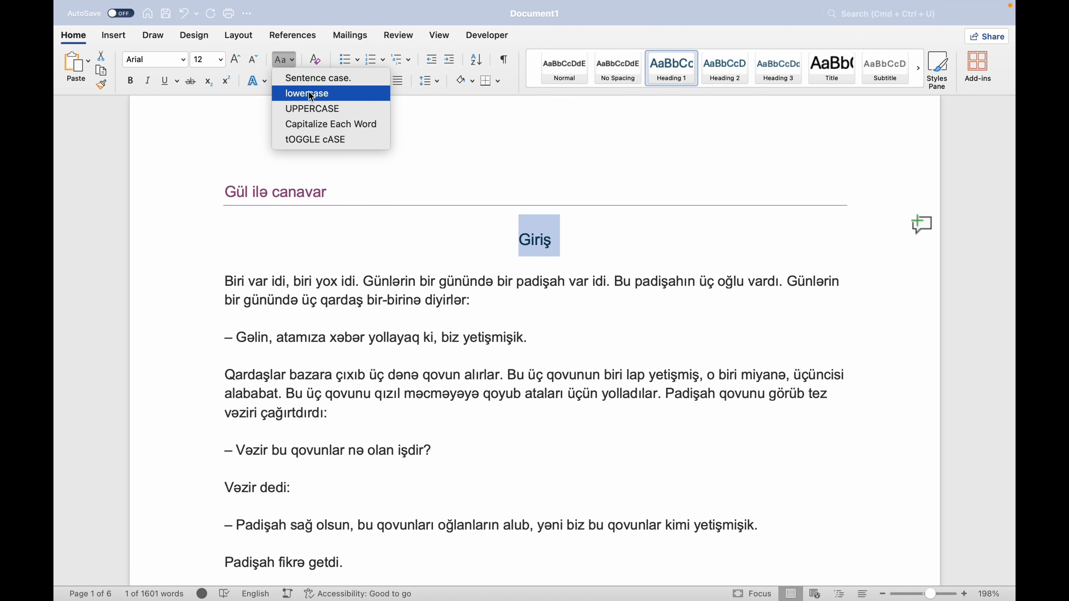
click(309, 93)
click(295, 61)
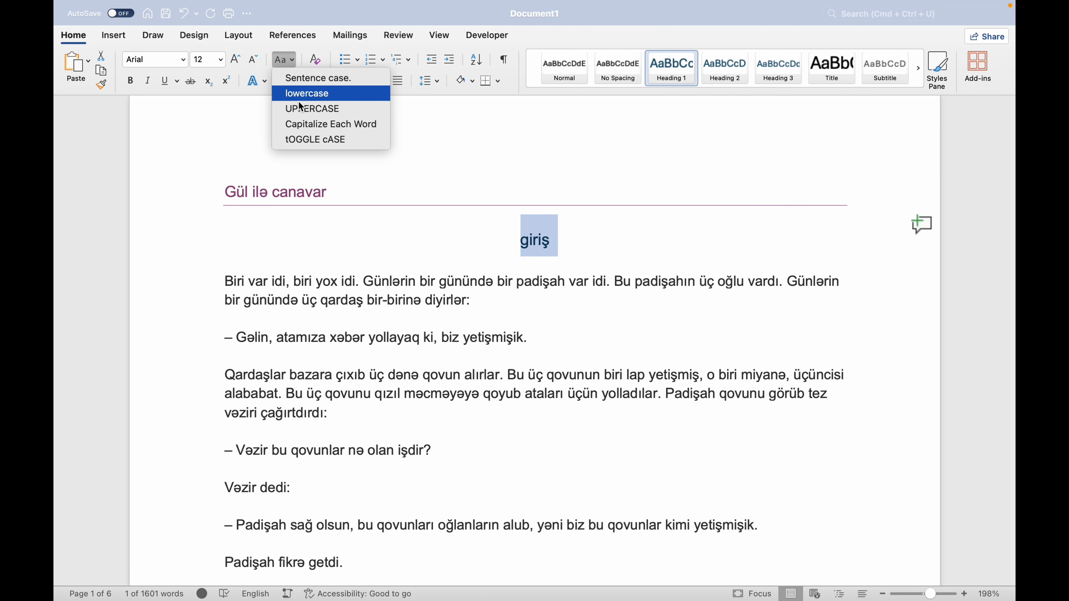
click(306, 109)
click(294, 64)
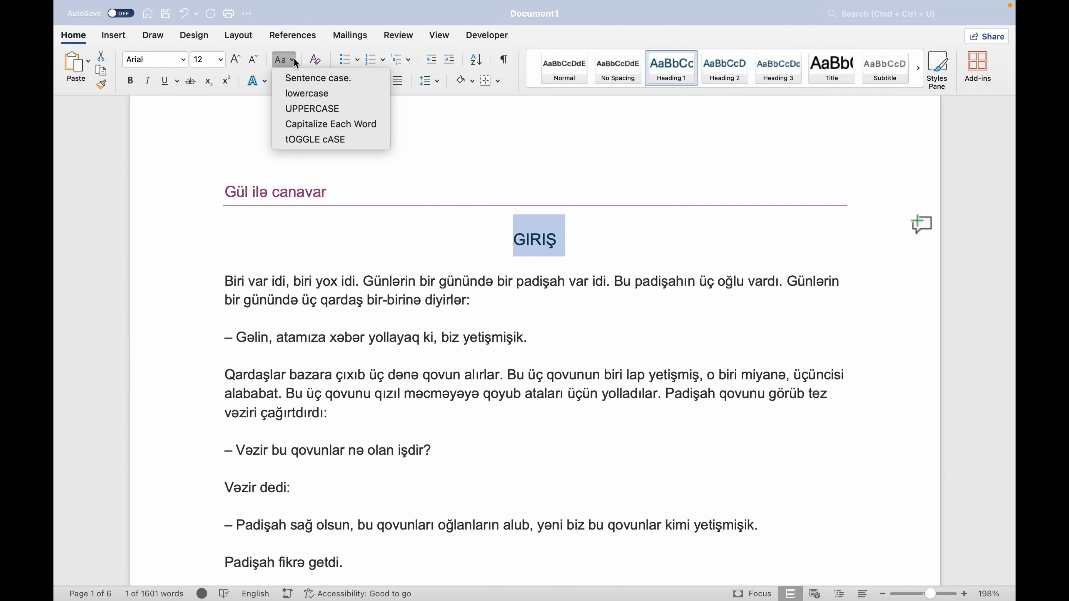
click(307, 77)
click(558, 235)
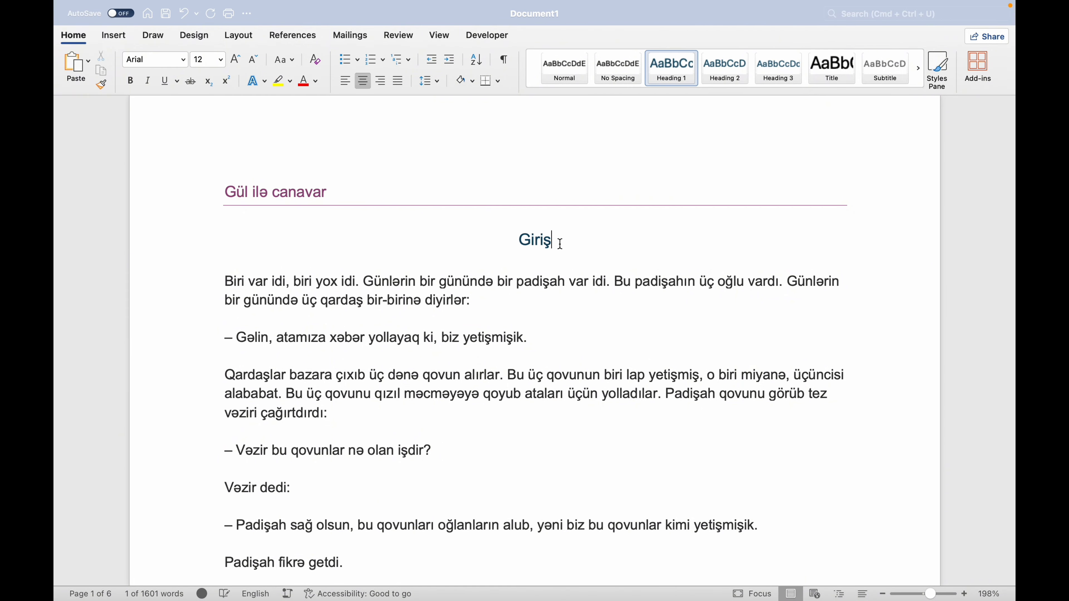
Apply the Heading 1 style to the BAŞLIQ 1 line.
scroll(556, 240, down, 2)
scroll(547, 246, up, 2)
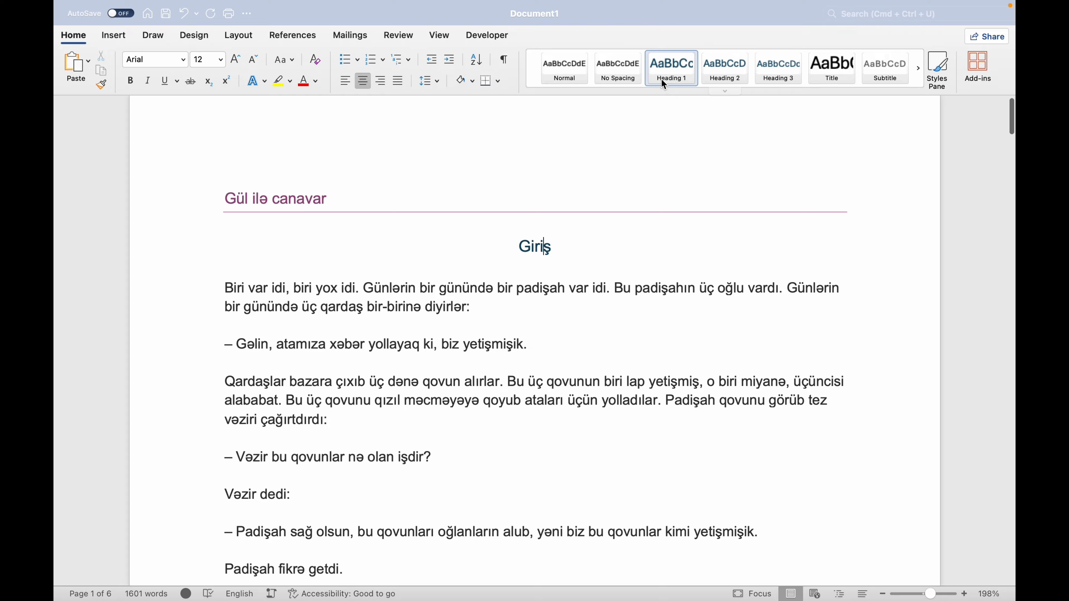
scroll(581, 231, down, 10)
scroll(580, 231, down, 1)
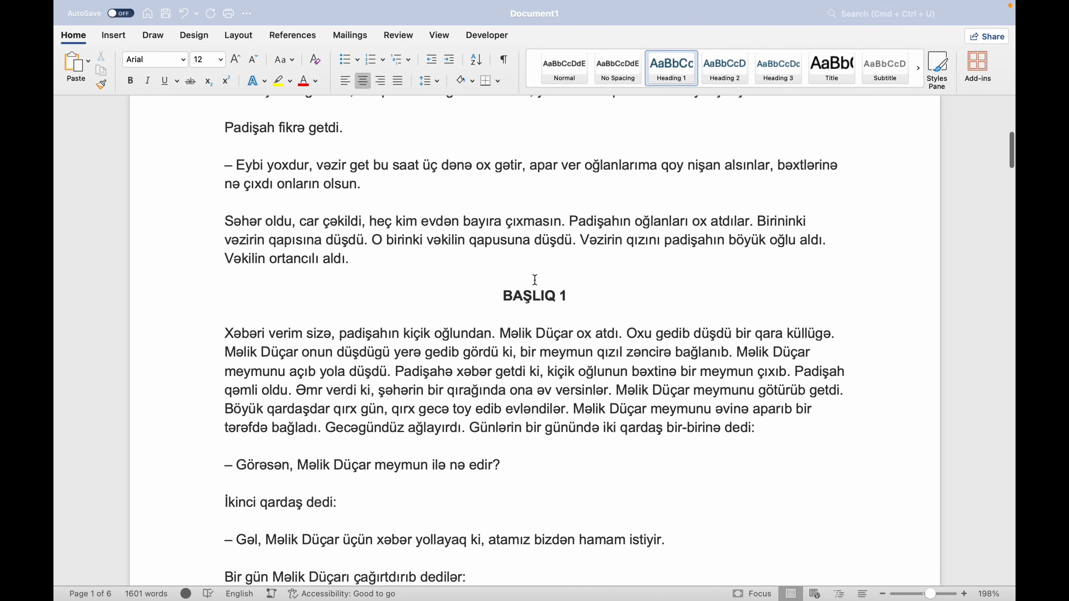
drag(505, 296, 564, 291)
click(672, 78)
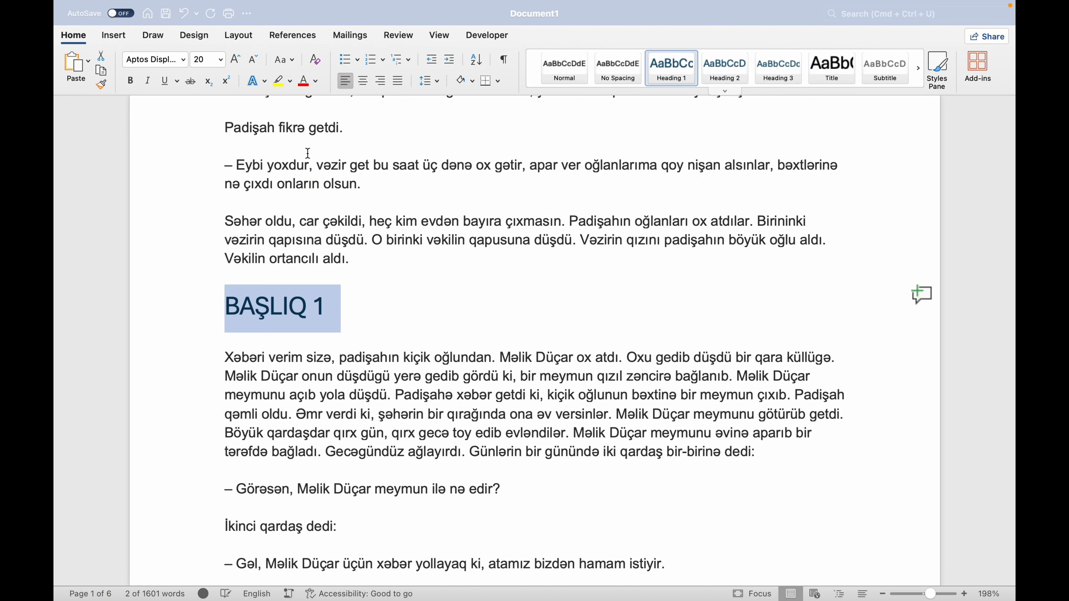
Set the BAŞLIQ 1 heading's font to Arial and its size to 12.
click(184, 60)
click(182, 175)
click(220, 60)
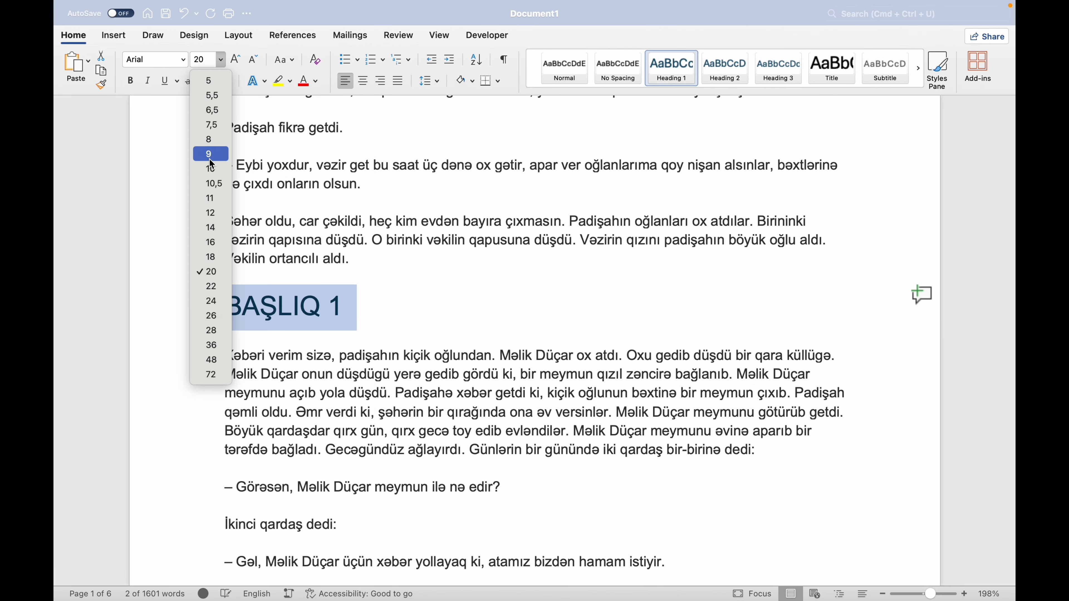
click(210, 210)
Change the BAŞLIQ 1 heading to sentence case and centre it on the page.
click(285, 59)
click(318, 78)
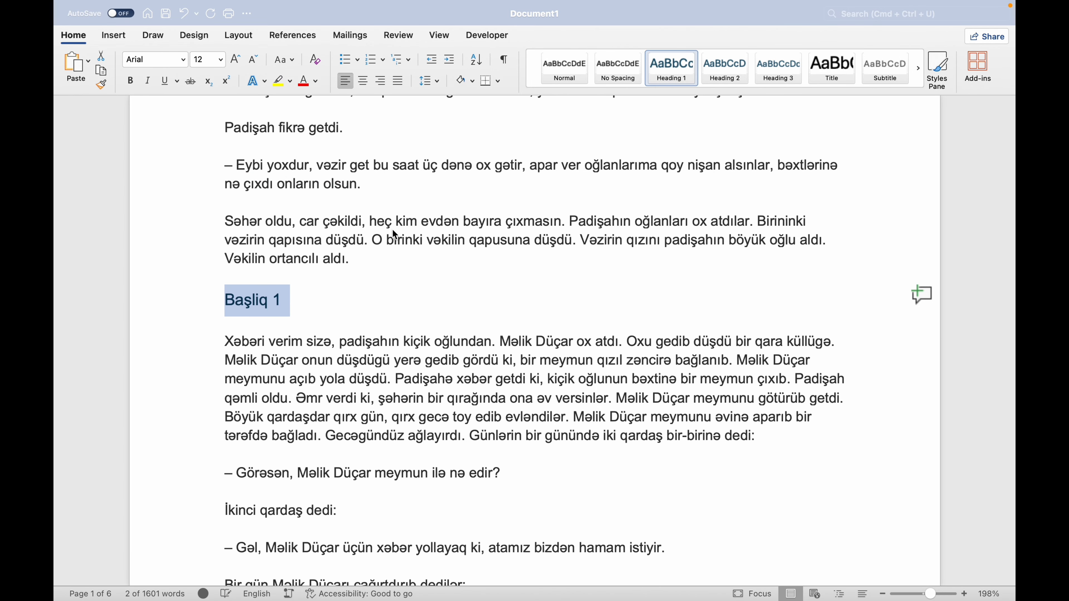
click(362, 80)
click(566, 301)
Apply the Heading 1 style to the BAŞLIQ 2 line on page 3.
scroll(563, 267, down, 5)
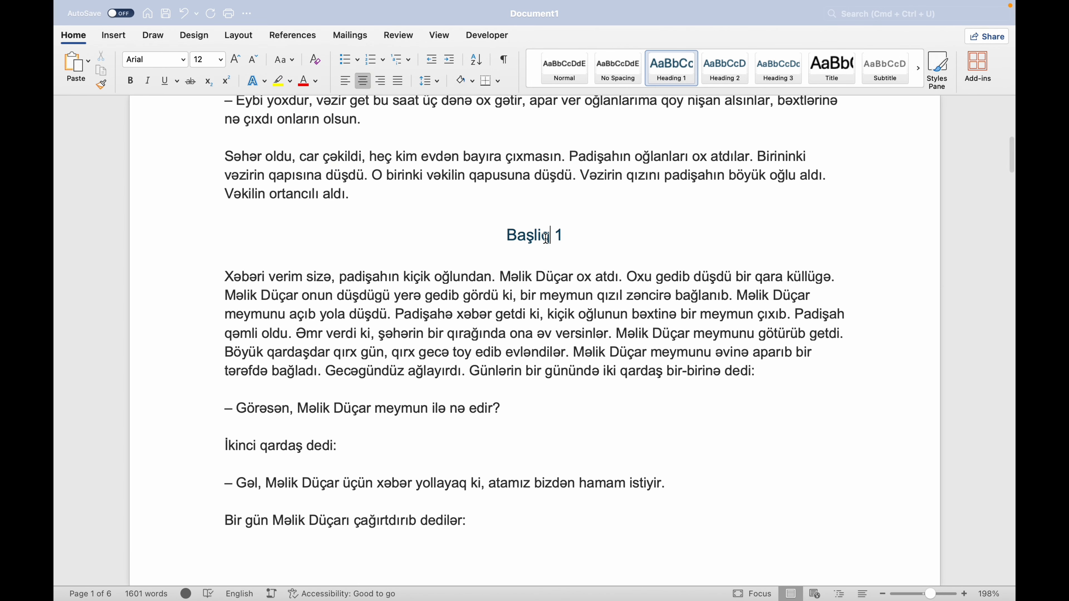
scroll(491, 363, down, 9)
scroll(491, 366, down, 20)
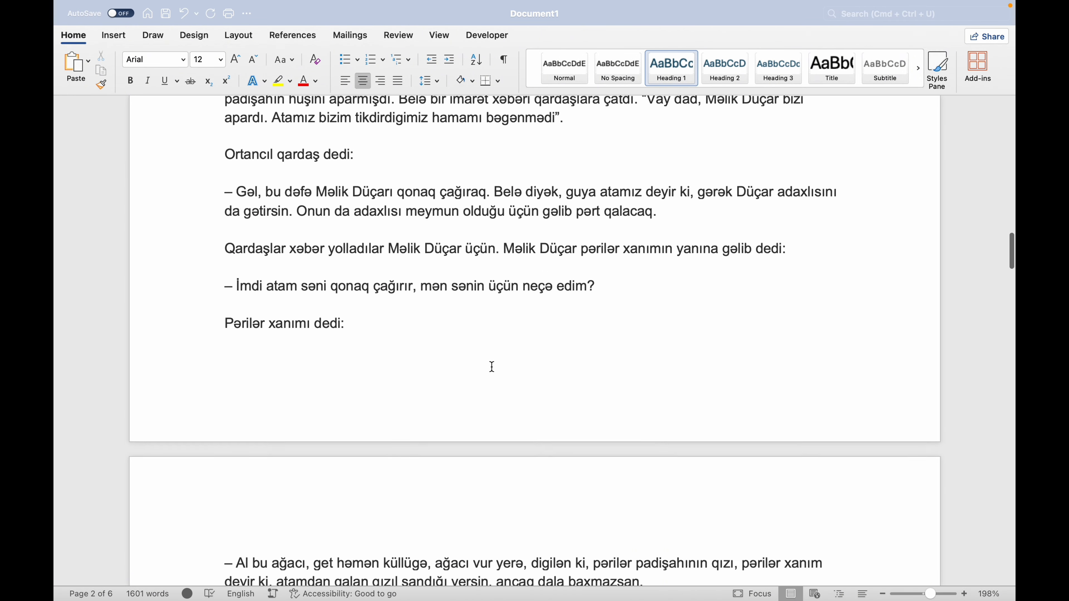
drag(504, 150, 577, 143)
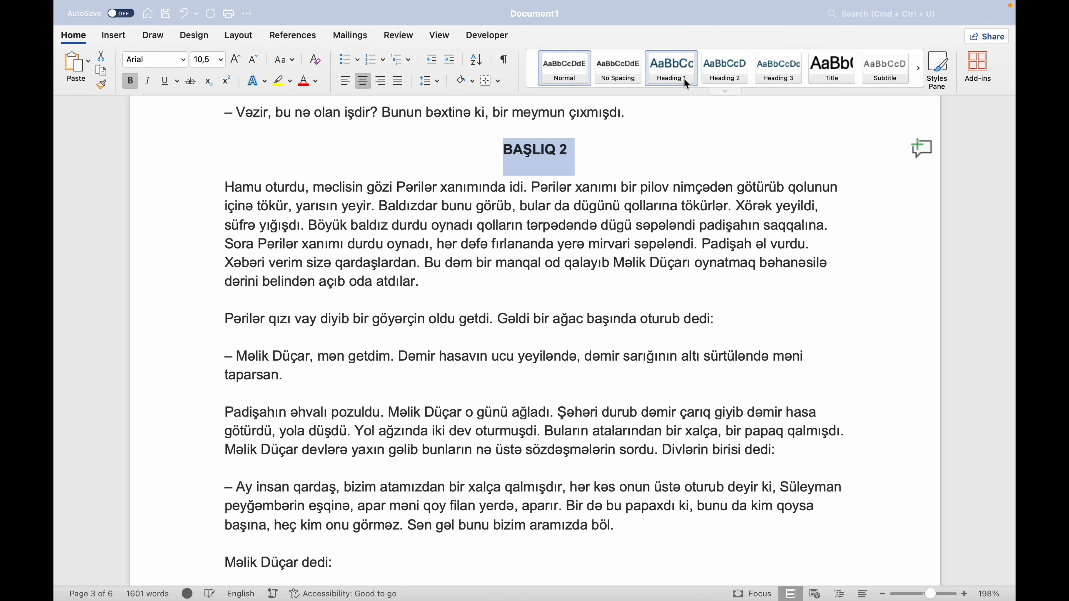
click(683, 79)
Set the BAŞLIQ 2 heading's font to Arial and its size to 12.
click(184, 61)
click(185, 178)
click(220, 59)
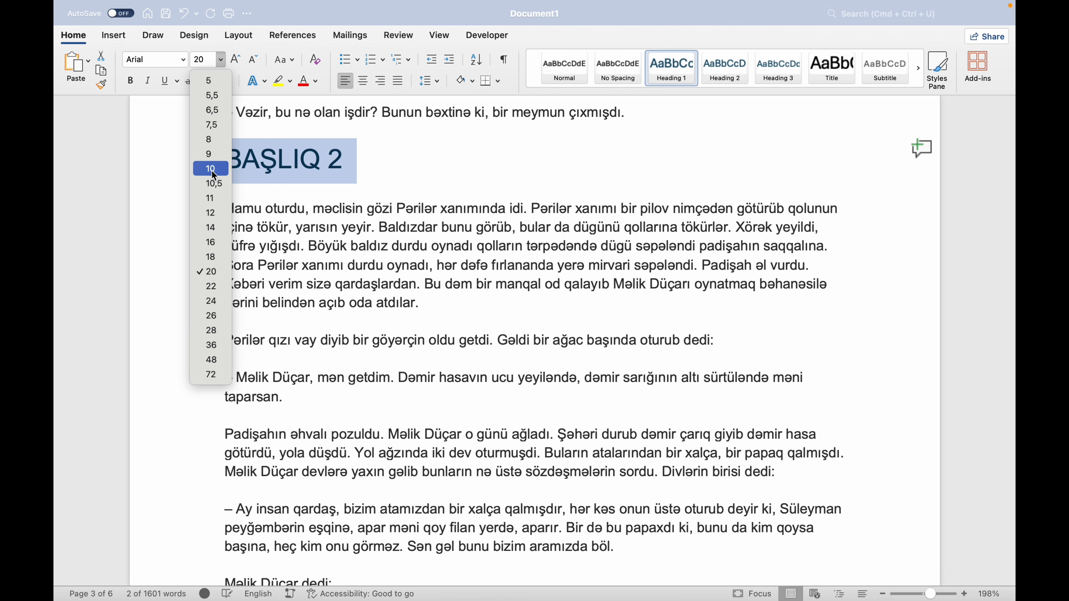
click(210, 212)
Centre the BAŞLIQ 2 heading on the page and change it to sentence case.
click(363, 80)
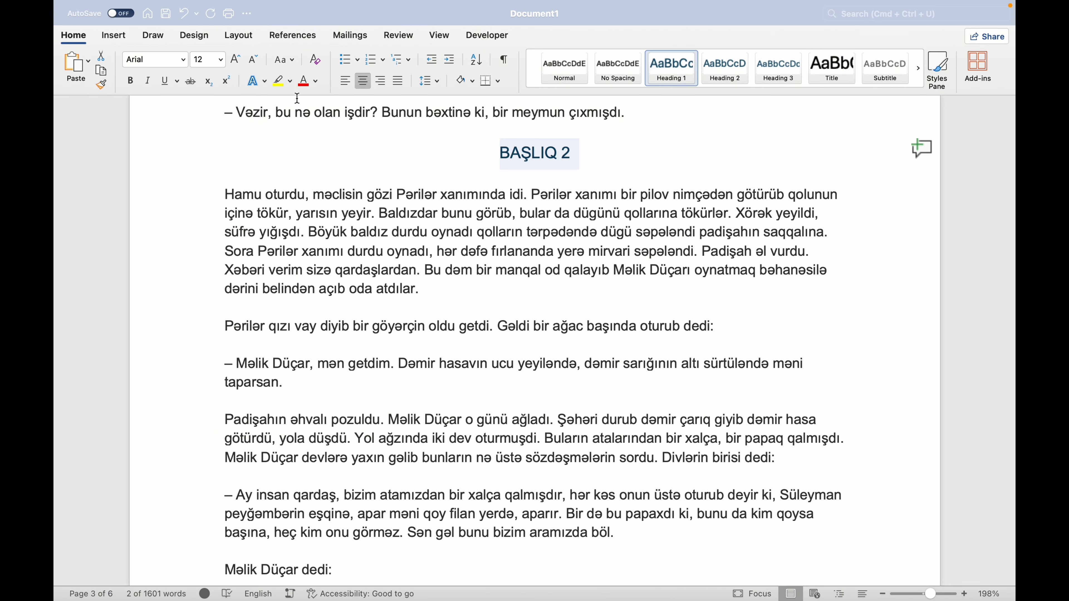
click(284, 59)
click(303, 76)
click(548, 157)
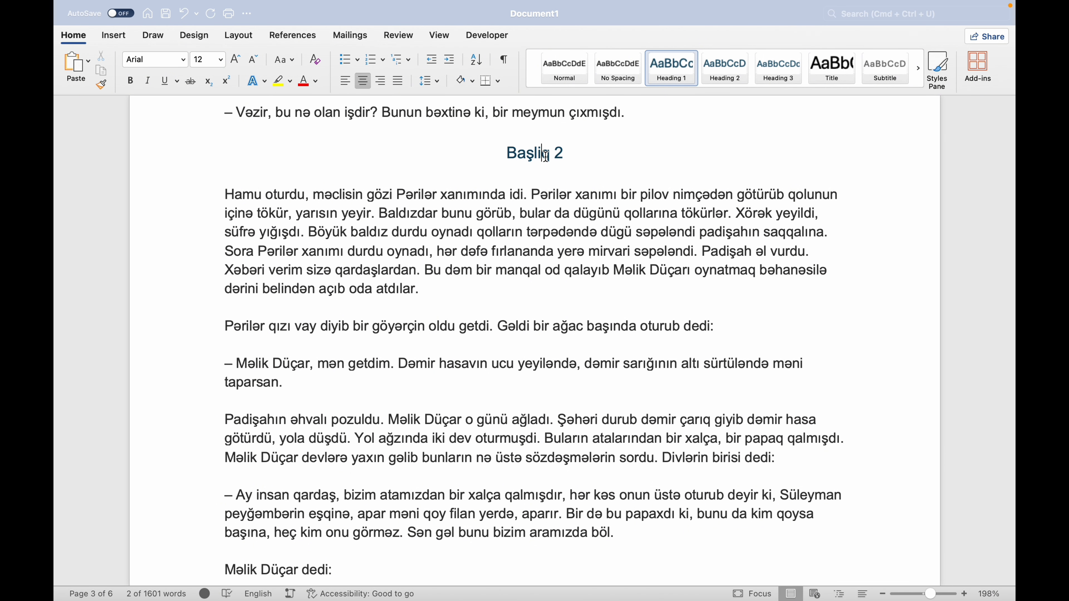
Apply the Heading 1 style to the BAŞLIQ 3 line on page 4.
scroll(636, 262, down, 15)
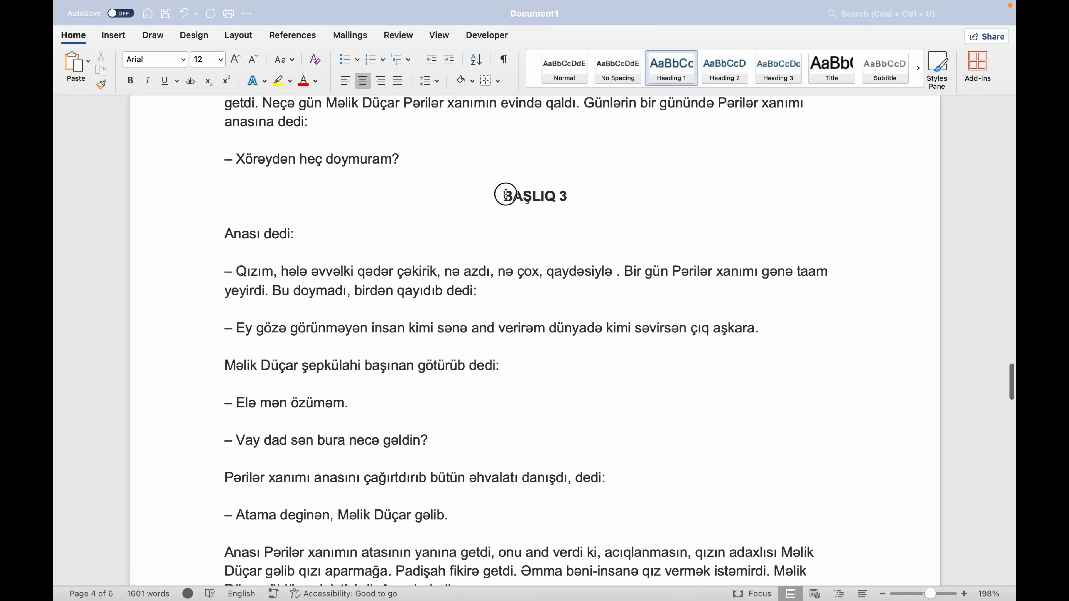
drag(504, 194, 572, 195)
click(671, 68)
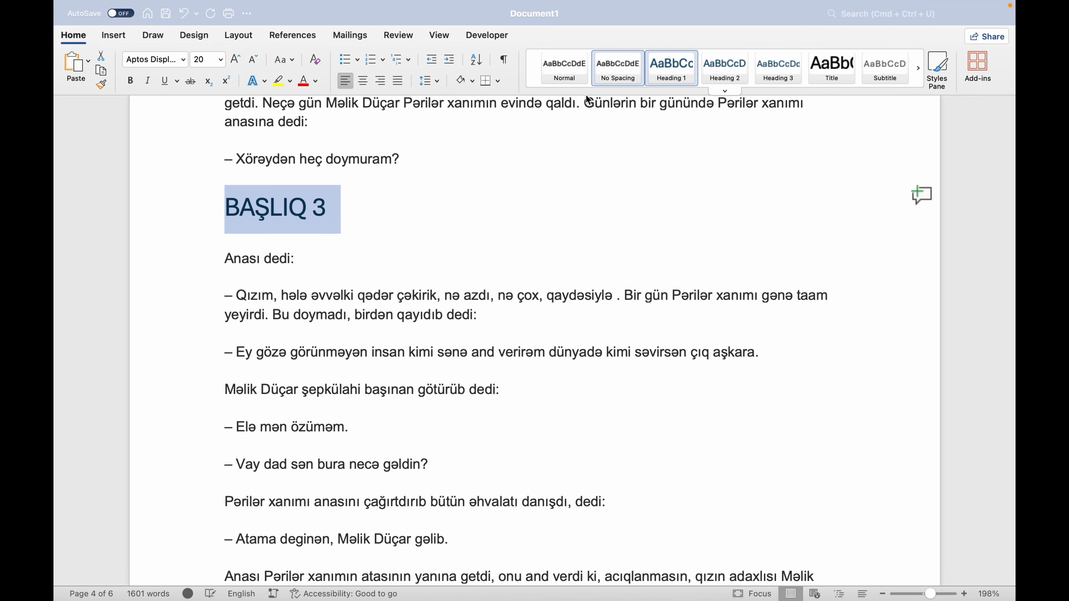
Format the BAŞLIQ 3 heading as Arial 12, centred, in sentence case.
click(221, 60)
click(211, 215)
click(184, 59)
click(168, 174)
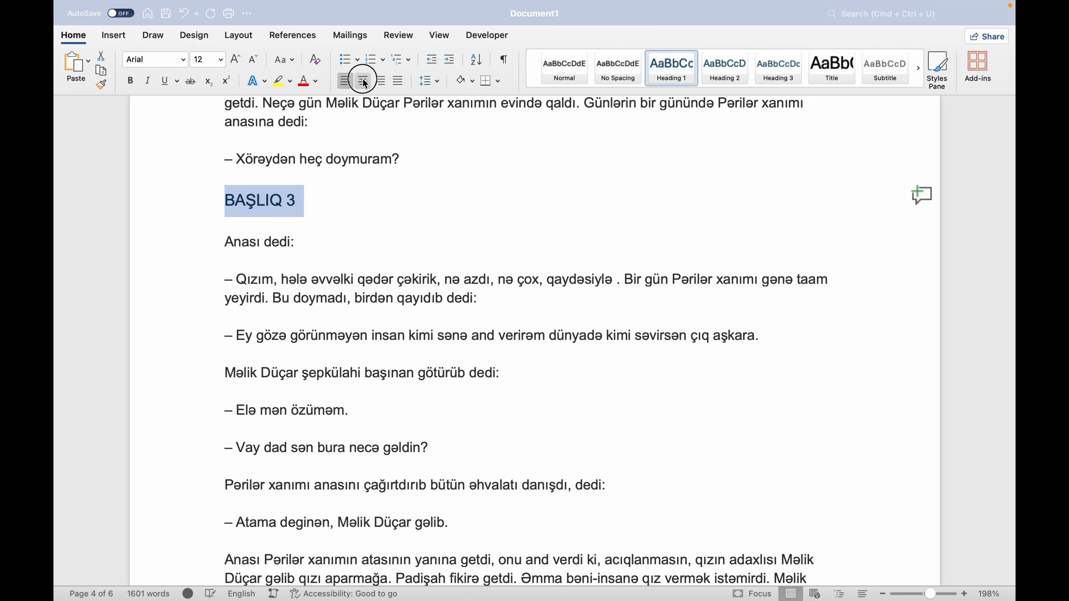
click(363, 80)
Insert a blank page before the Giriş heading on page 1.
scroll(544, 244, down, 10)
scroll(544, 243, up, 20)
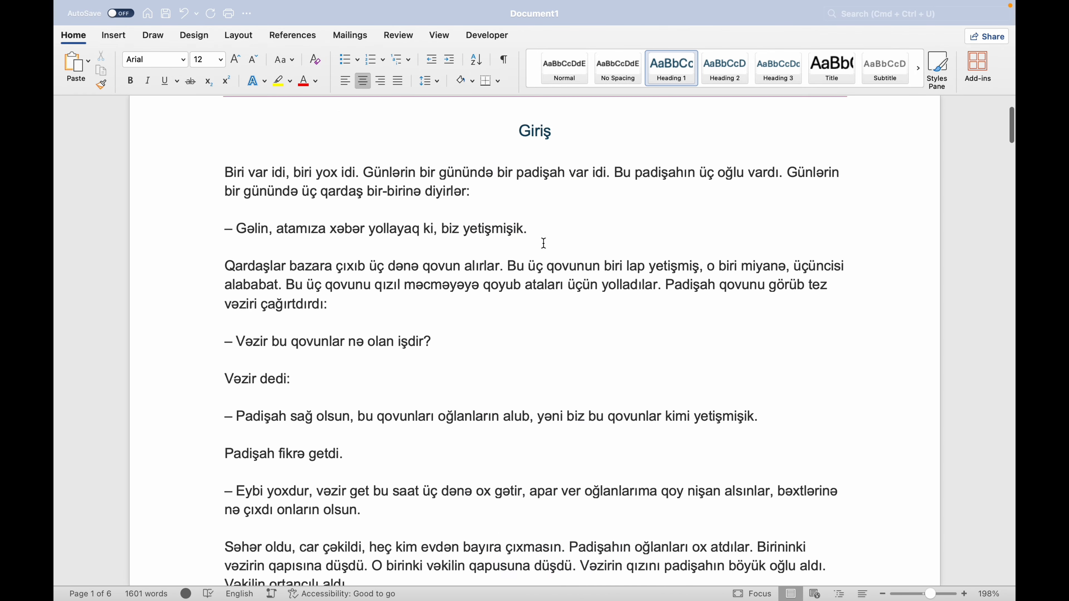
scroll(544, 243, up, 5)
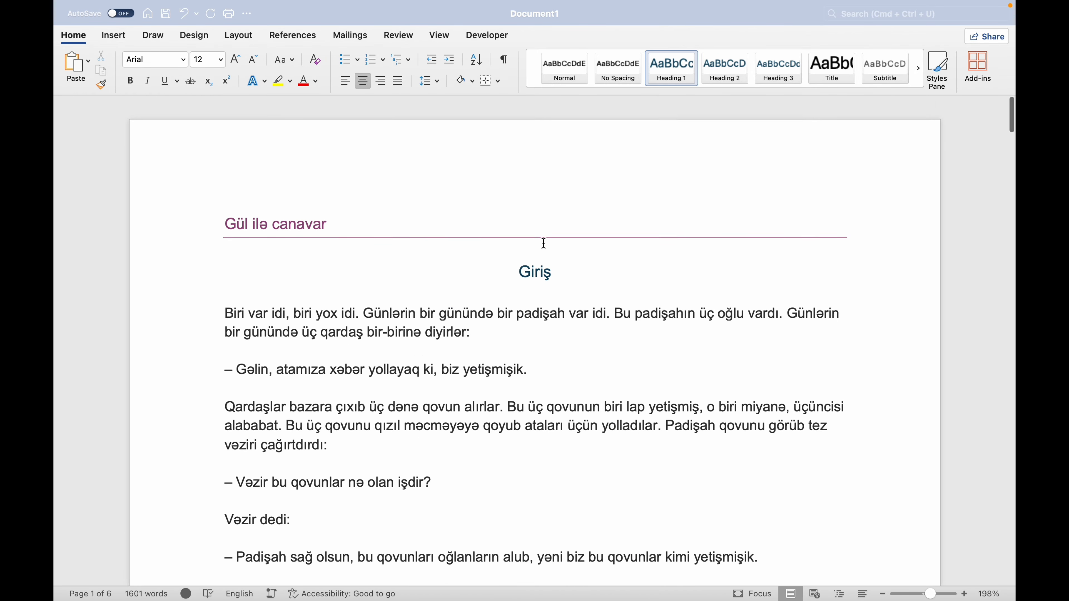
click(523, 264)
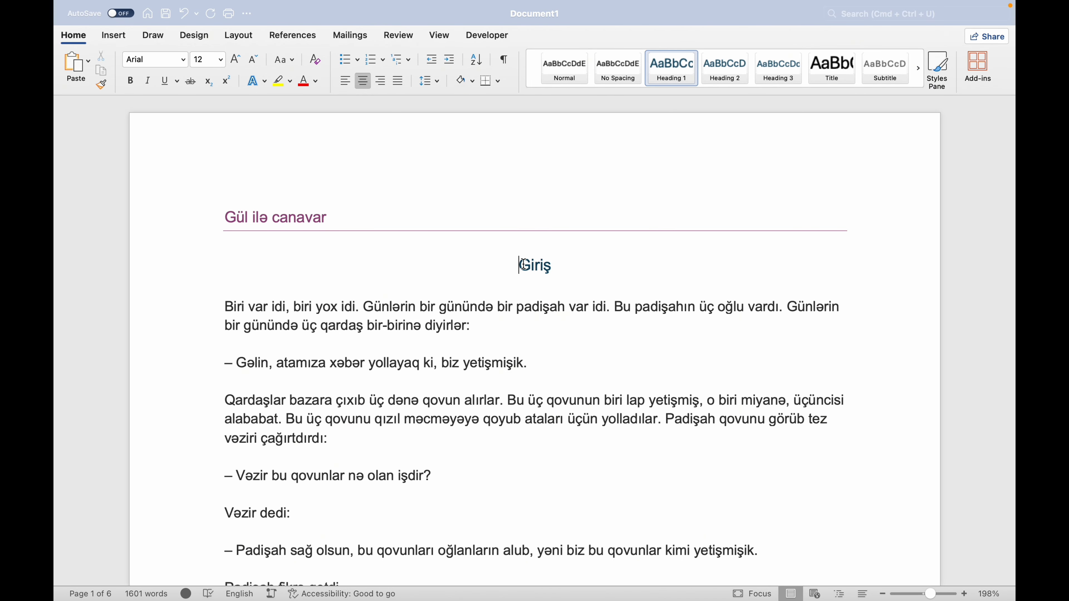
click(114, 37)
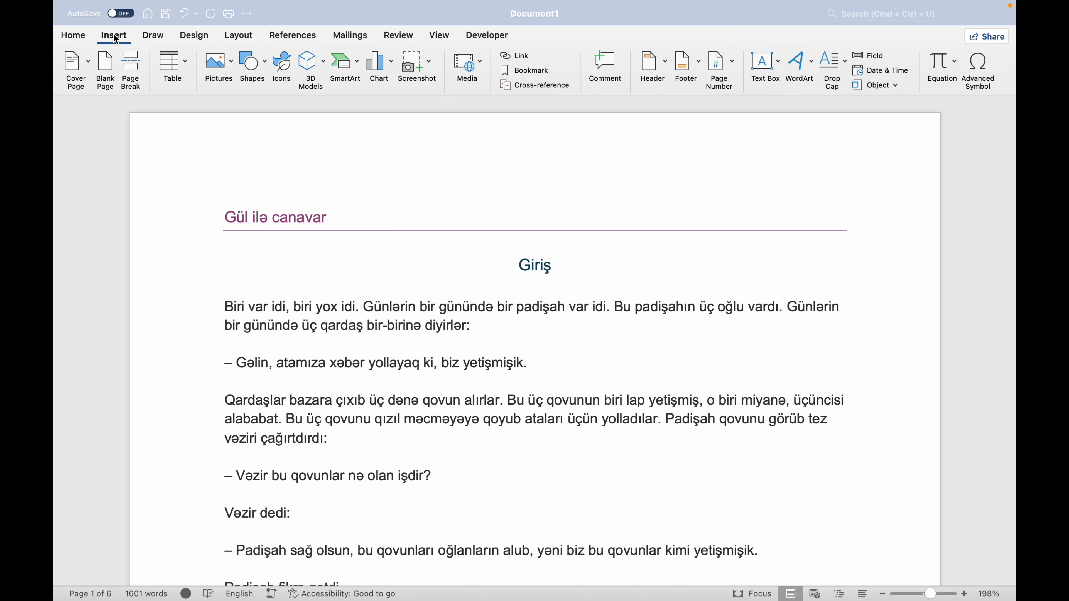
click(110, 72)
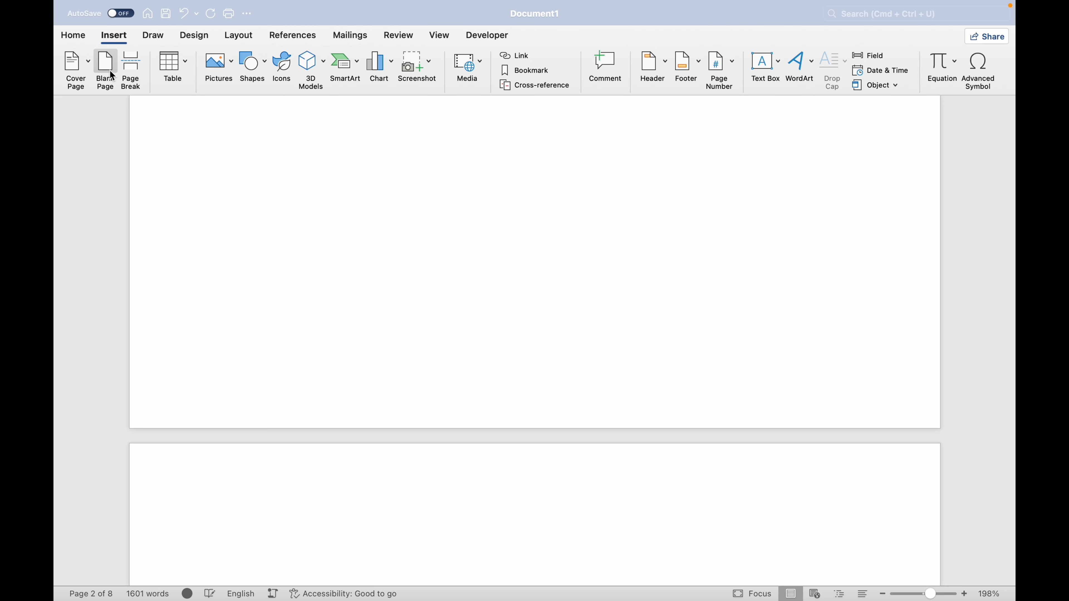
Delete the surplus blank page between the title page and the Giriş section.
scroll(133, 153, up, 10)
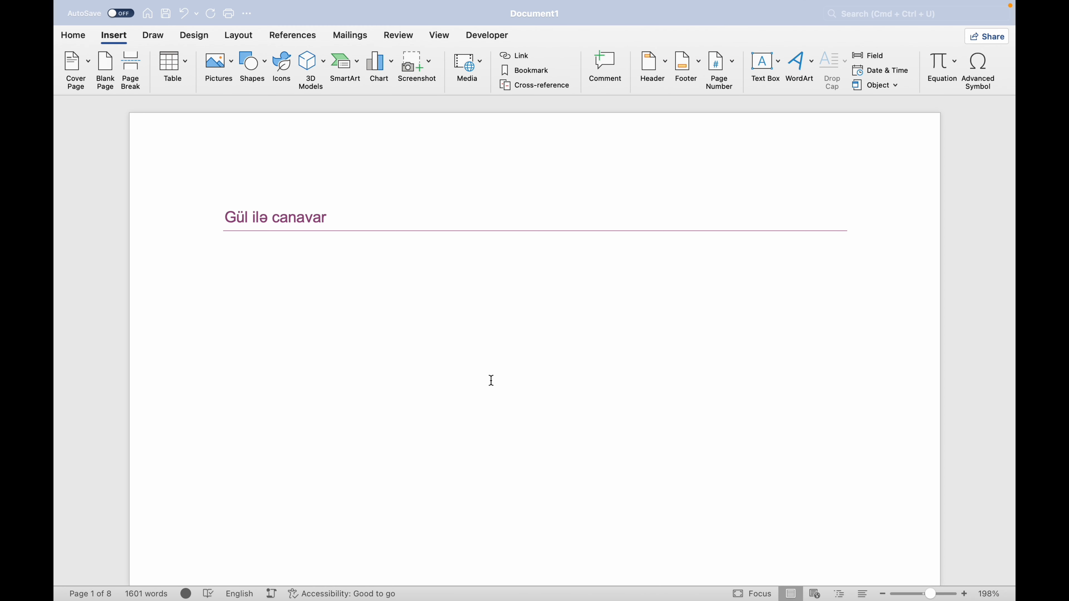
scroll(496, 370, down, 10)
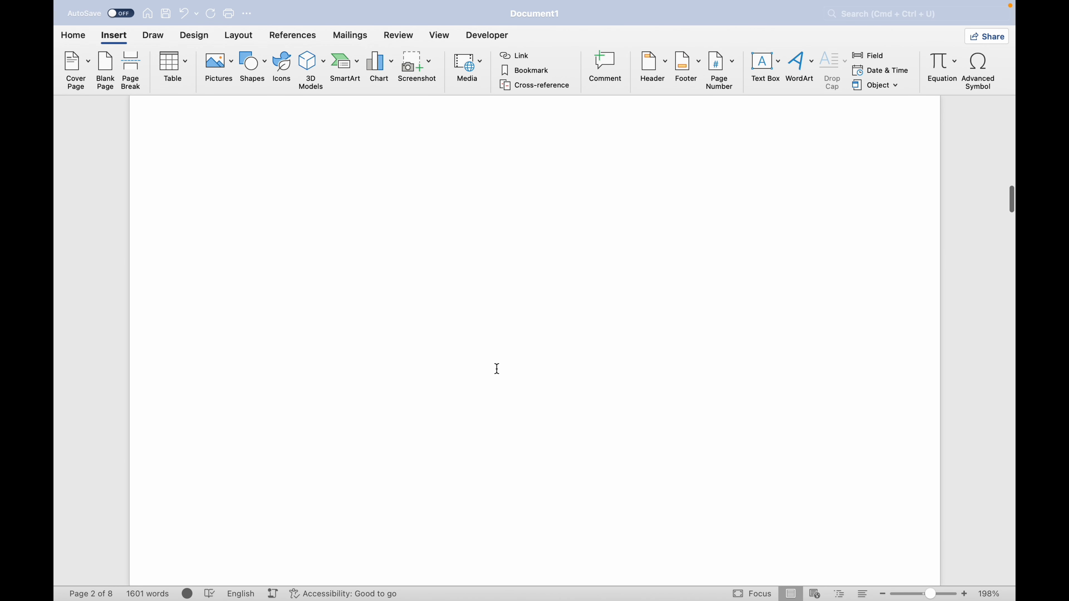
scroll(497, 370, down, 3)
click(494, 495)
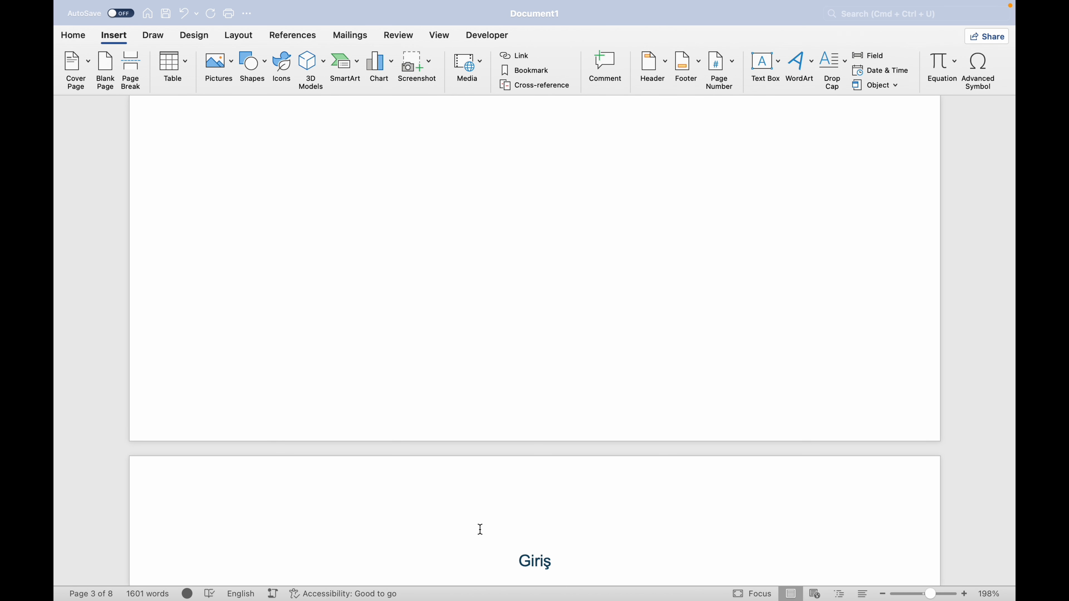
click(391, 494)
click(341, 293)
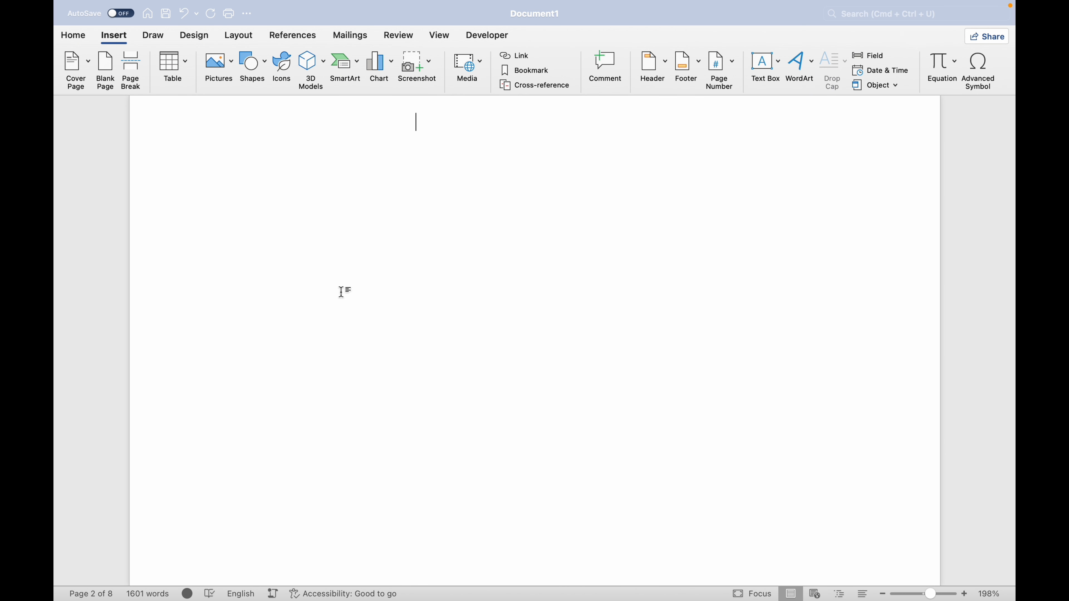
key(Delete)
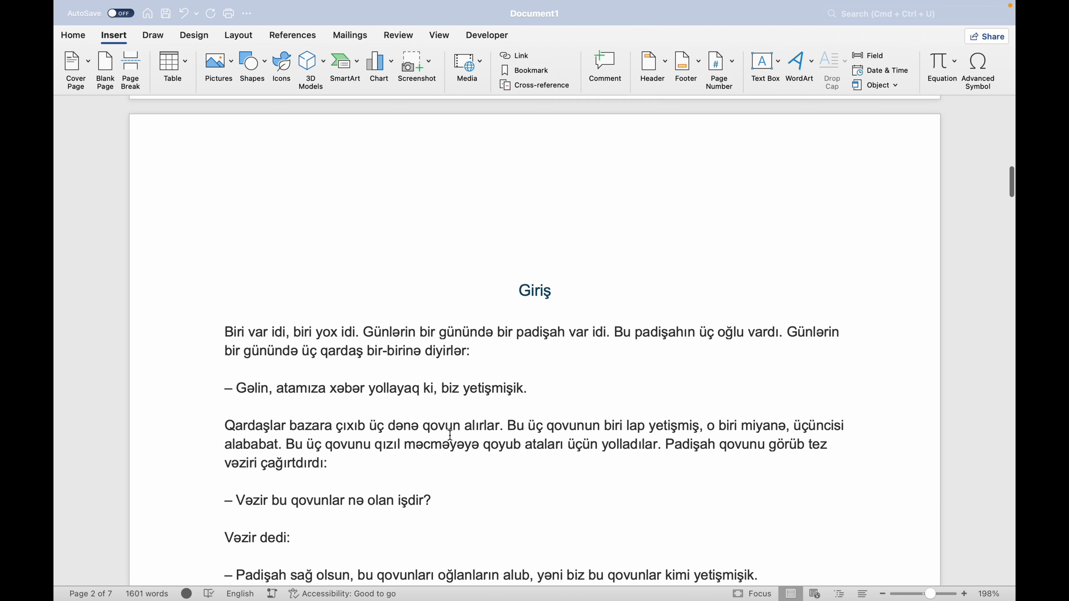
key(BackSpace)
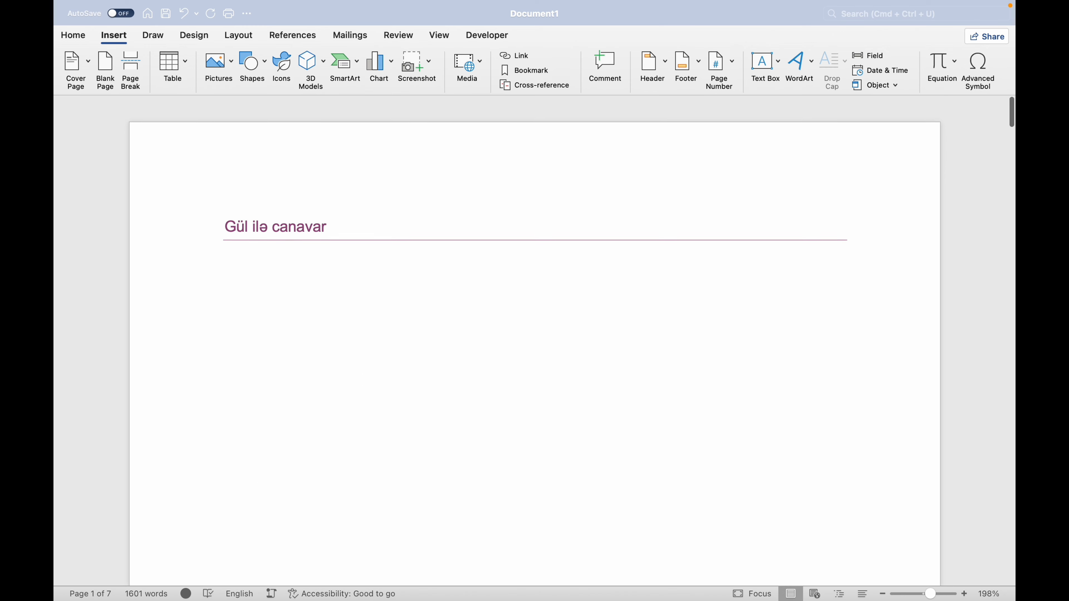
Insert an automatic table of contents in the Classic style below the story title, ahead of the Giriş section.
scroll(523, 560, down, 15)
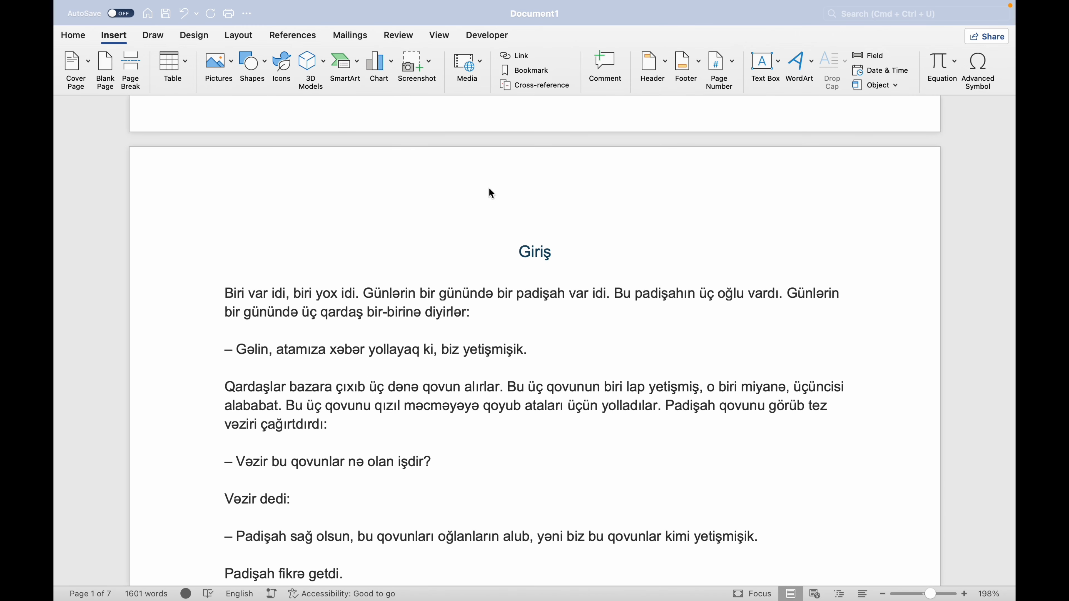
scroll(490, 195, up, 15)
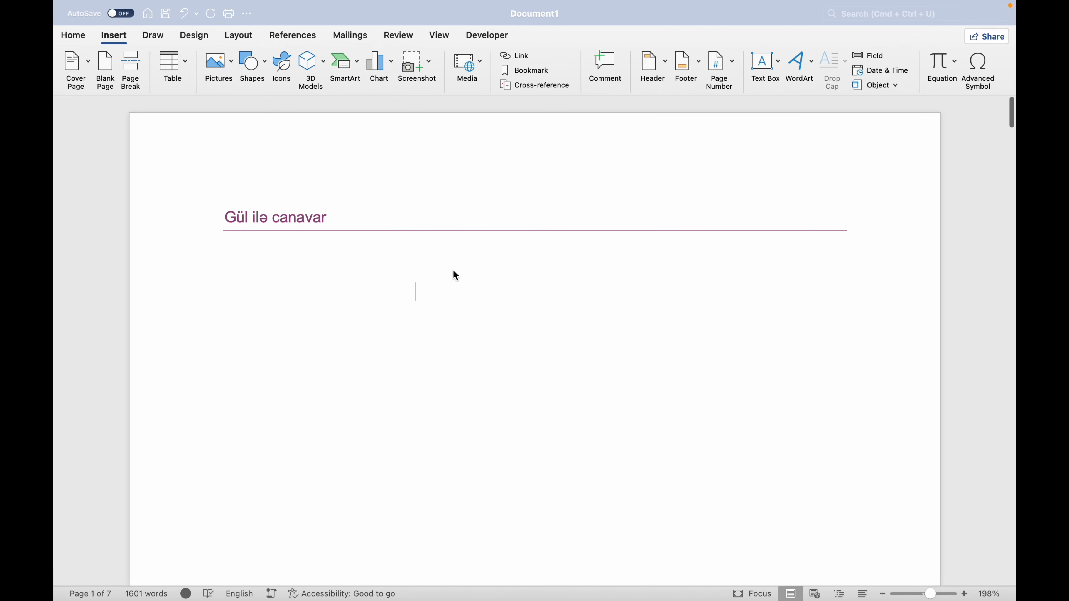
double_click(448, 293)
click(304, 36)
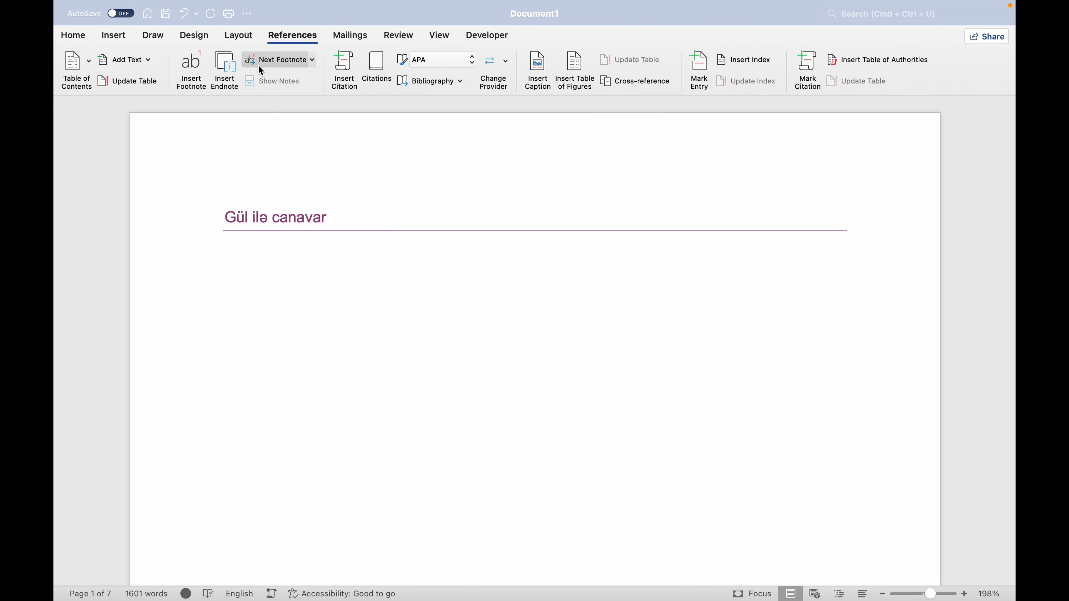
click(90, 62)
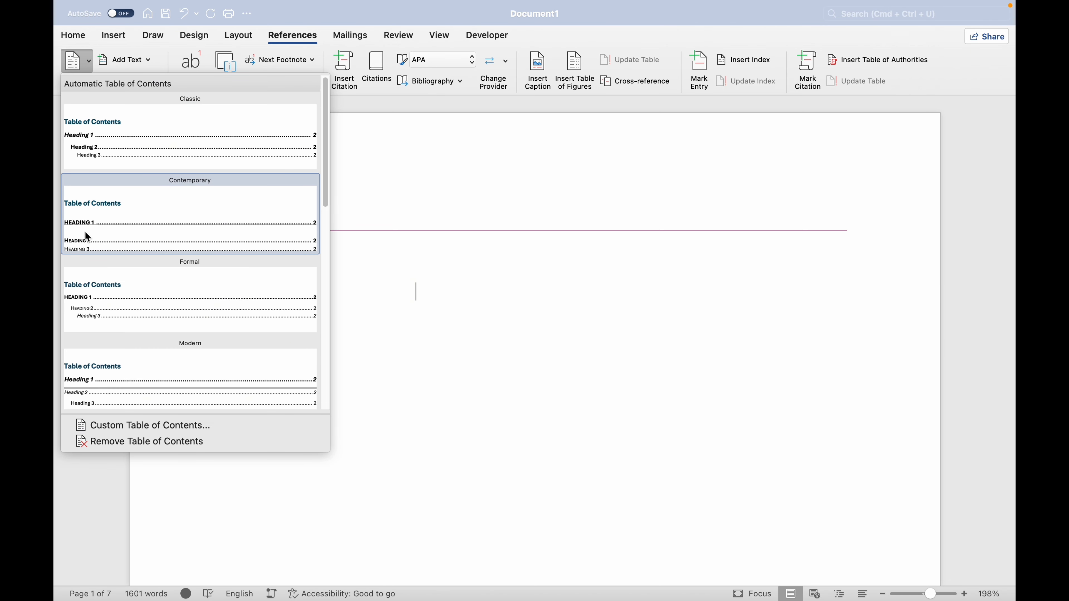
click(146, 130)
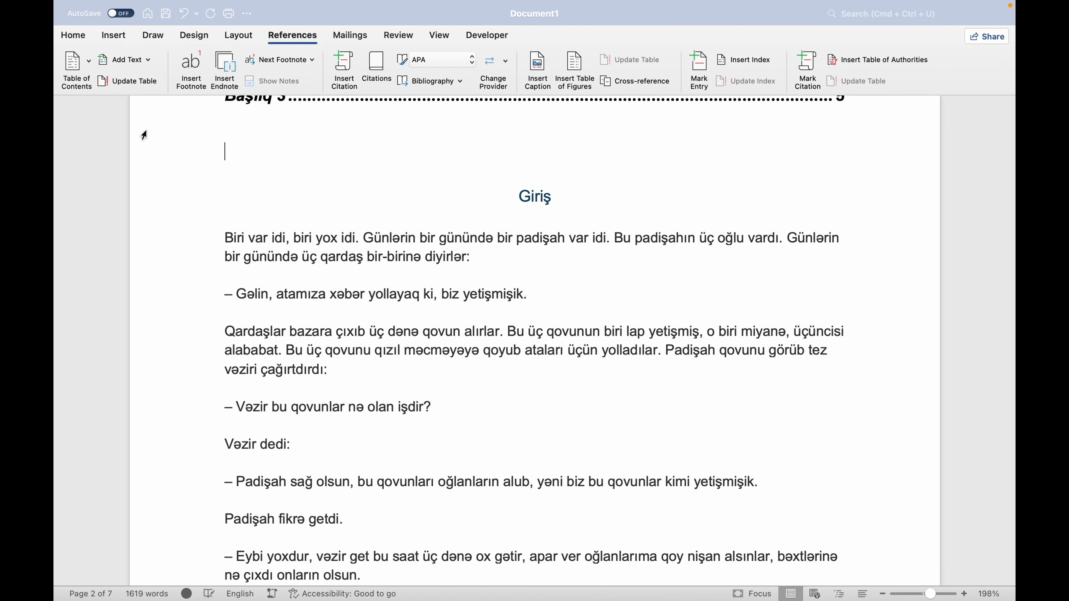
Bring the table of contents up to page 1 beneath the story title and delete its Gül ilə canavar entry.
scroll(144, 135, up, 6)
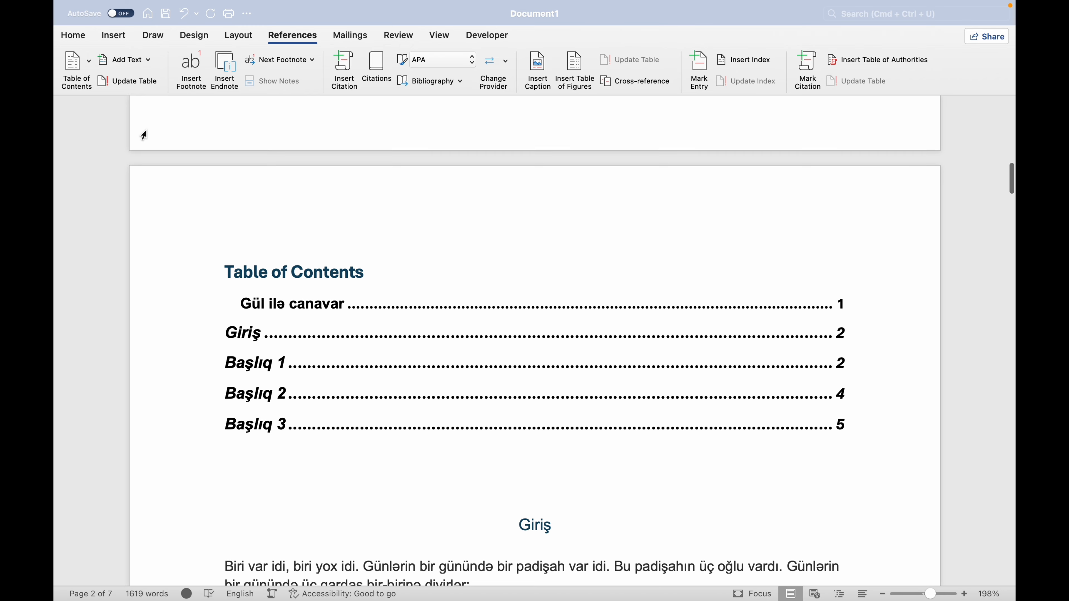
scroll(144, 135, down, 2)
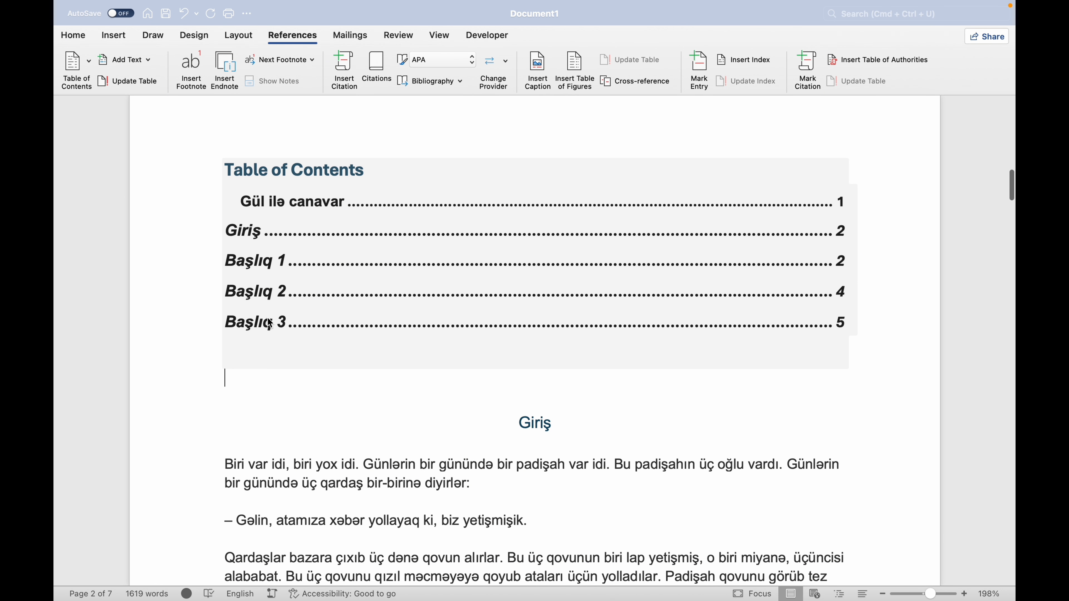
super+click(289, 201)
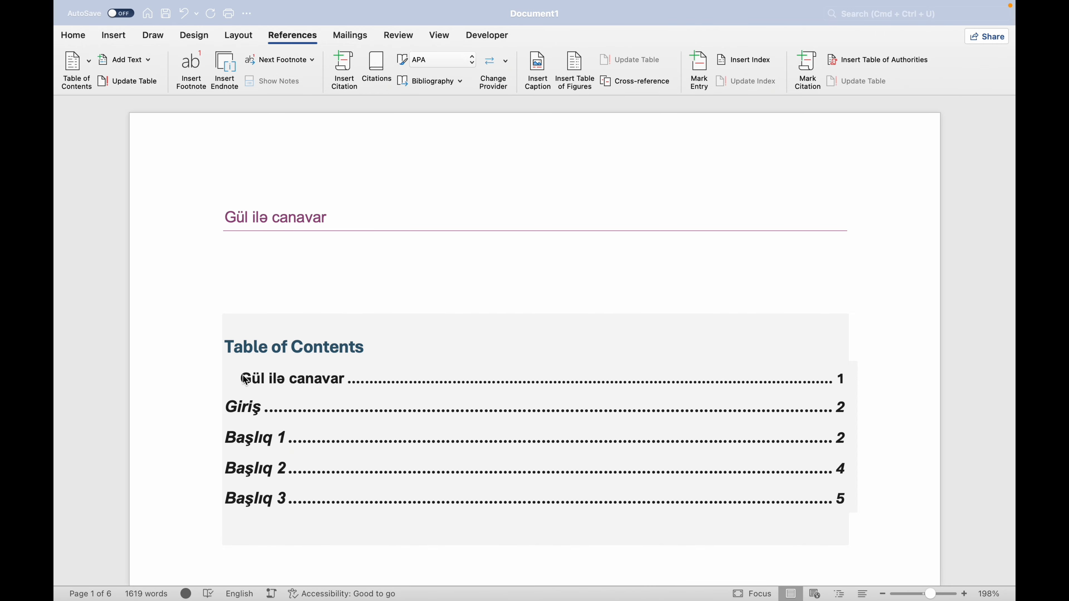
mouse_move(244, 379)
mouse_down()
mouse_move(501, 373)
mouse_move(678, 387)
mouse_up()
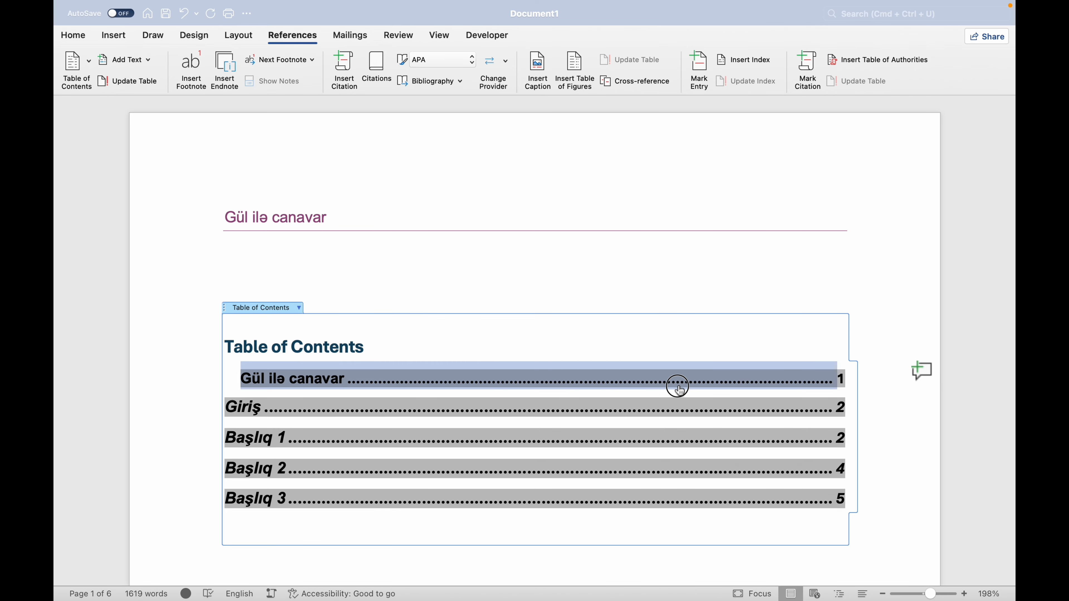
key(BackSpace)
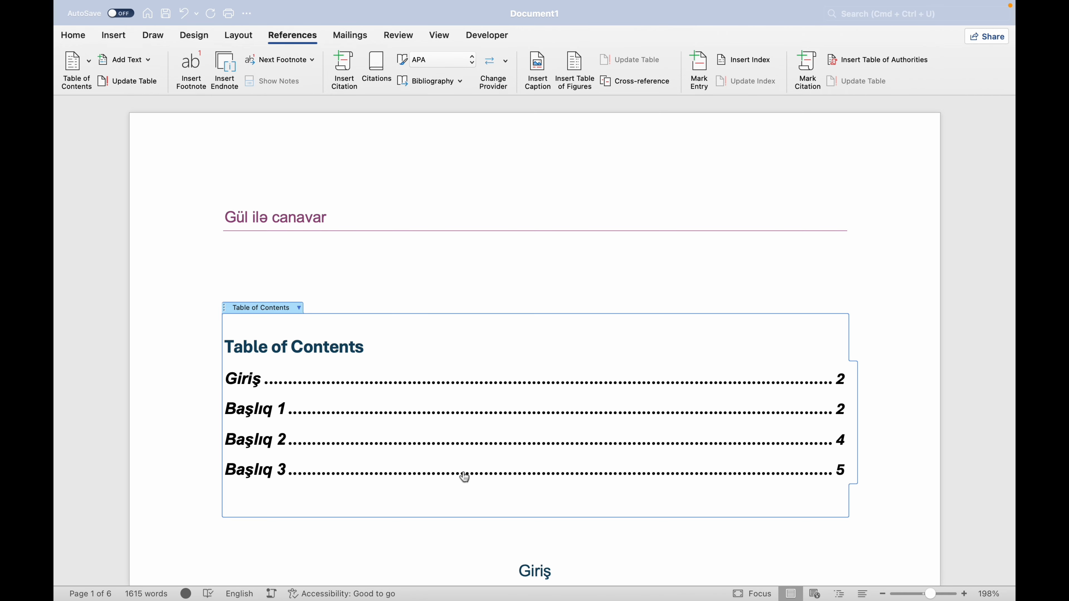
Replace the table of contents title with "Mündəricat".
scroll(463, 474, down, 3)
click(340, 240)
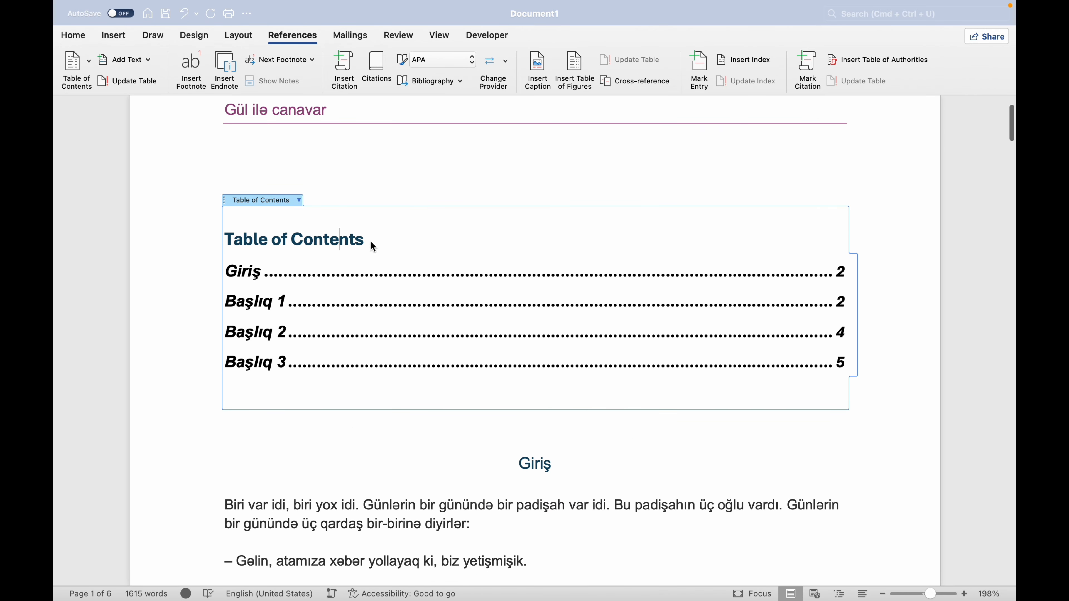
drag(374, 247, 229, 239)
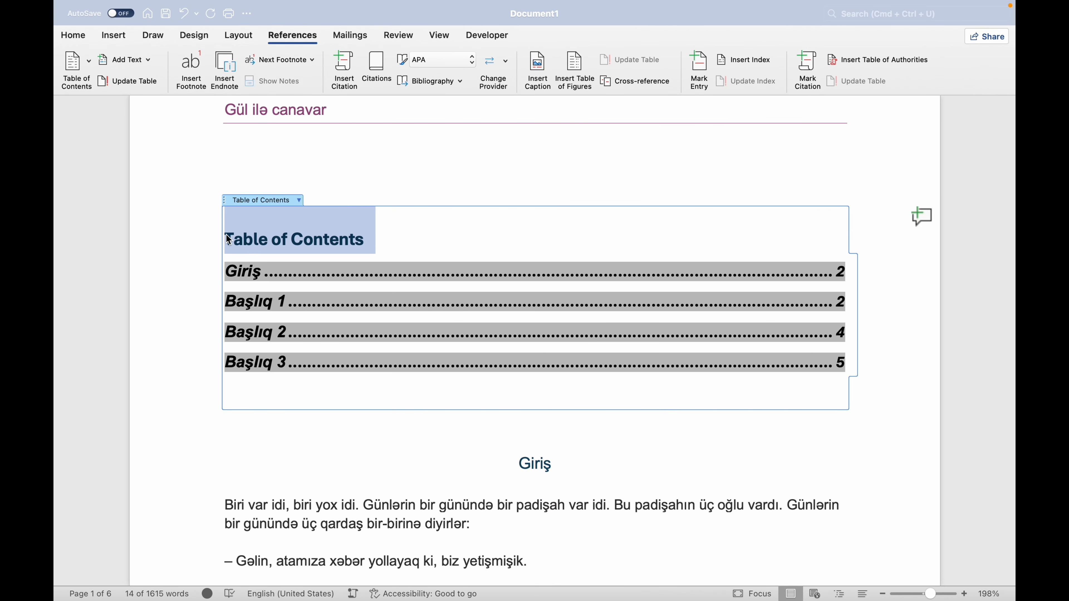
click(356, 240)
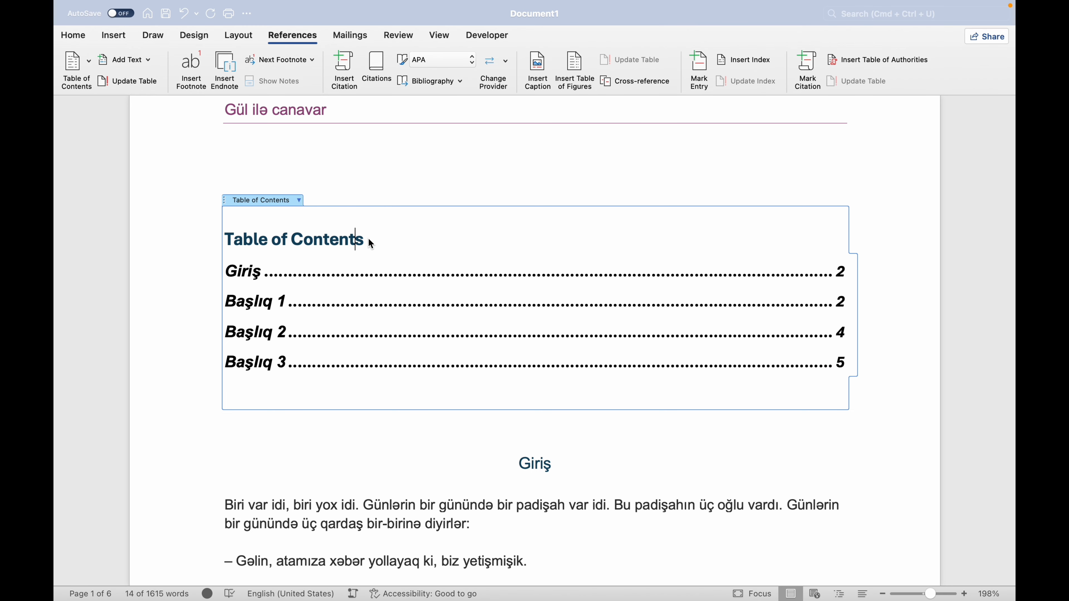
click(367, 240)
key(BackSpace)
key(BackSpace)
key(BackSpace)
key(BackSpace)
key(BackSpace)
key(BackSpace)
key(BackSpace)
key(BackSpace)
key(BackSpace)
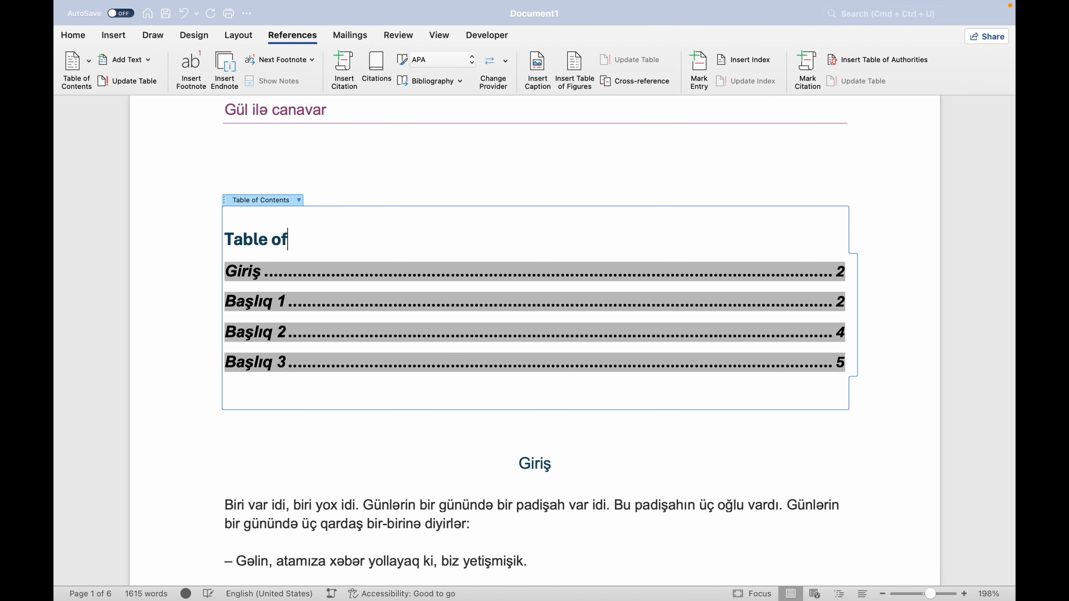
key(BackSpace)
key(BackSpace)
key(BackSpace)
key(BackSpace)
key(BackSpace)
key(BackSpace)
key(BackSpace)
key(BackSpace)
text(M)
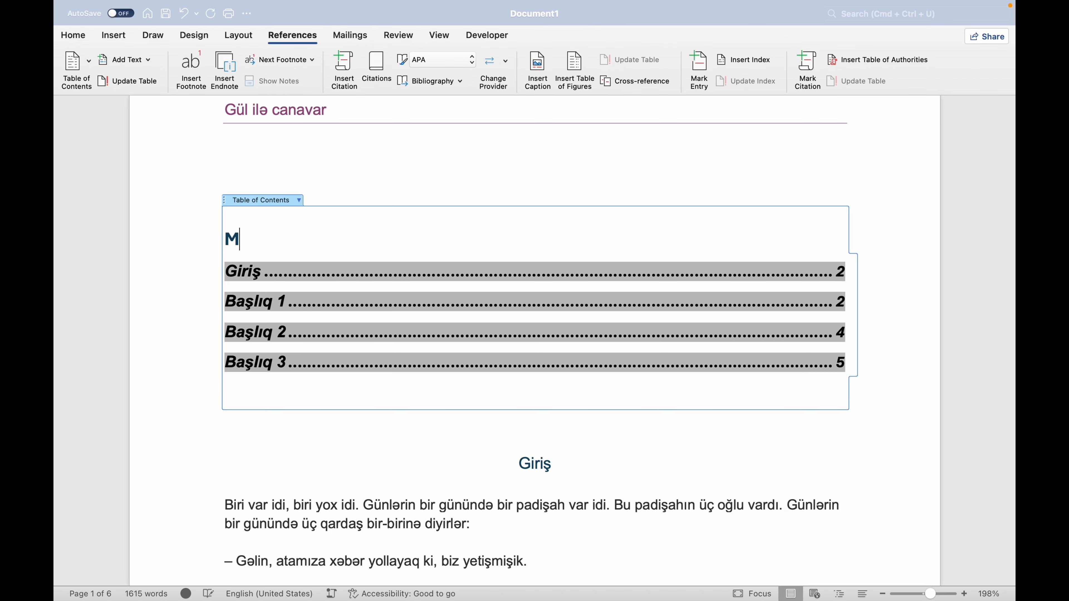
text(ündəricat)
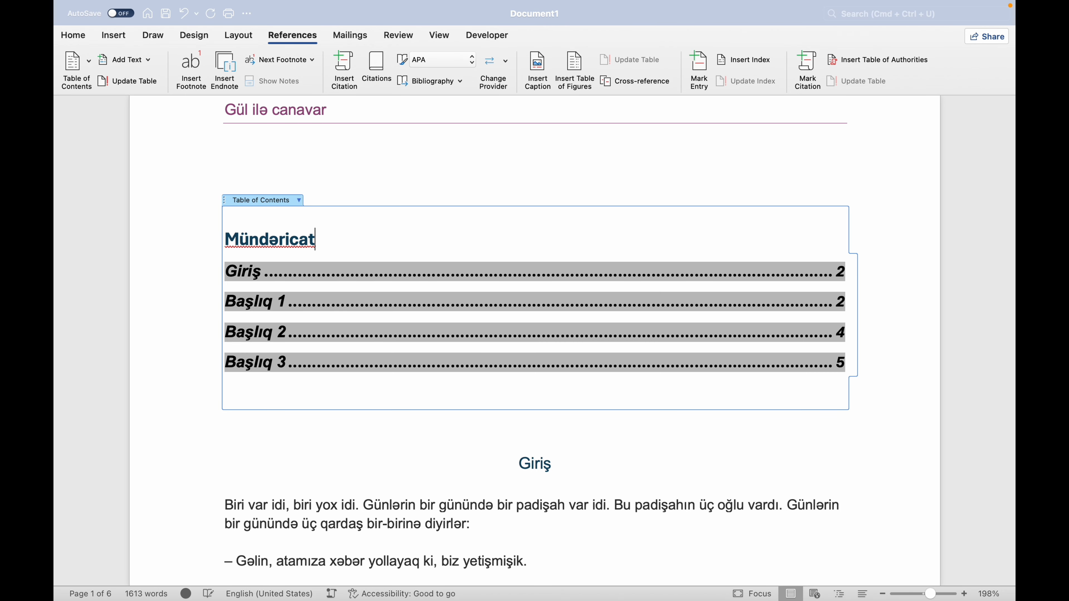
Centre the Mündəricat title above the table of contents entries.
drag(343, 240, 229, 239)
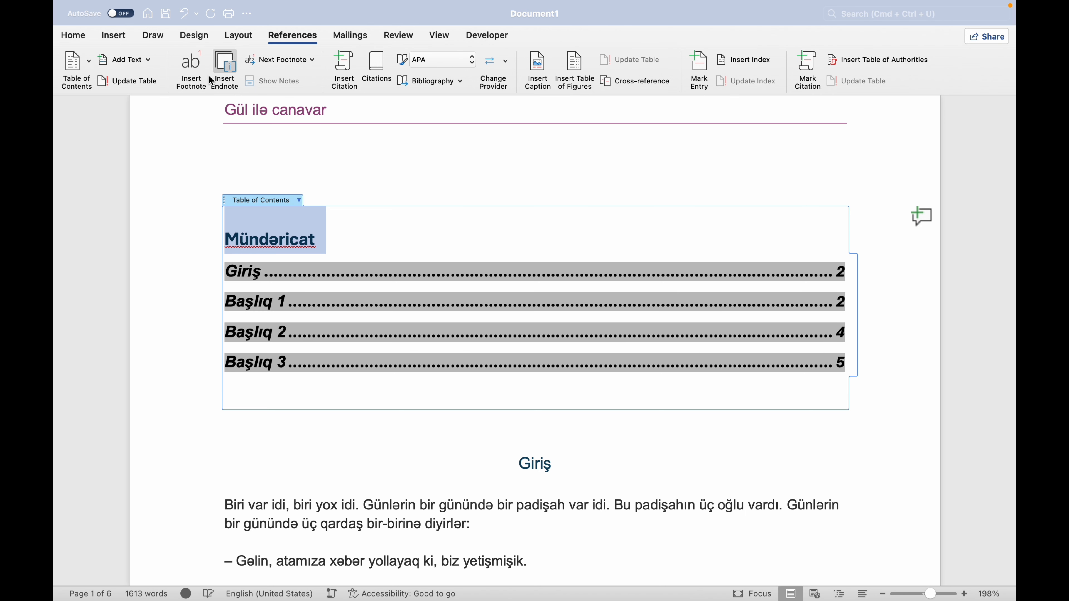
click(73, 35)
click(364, 83)
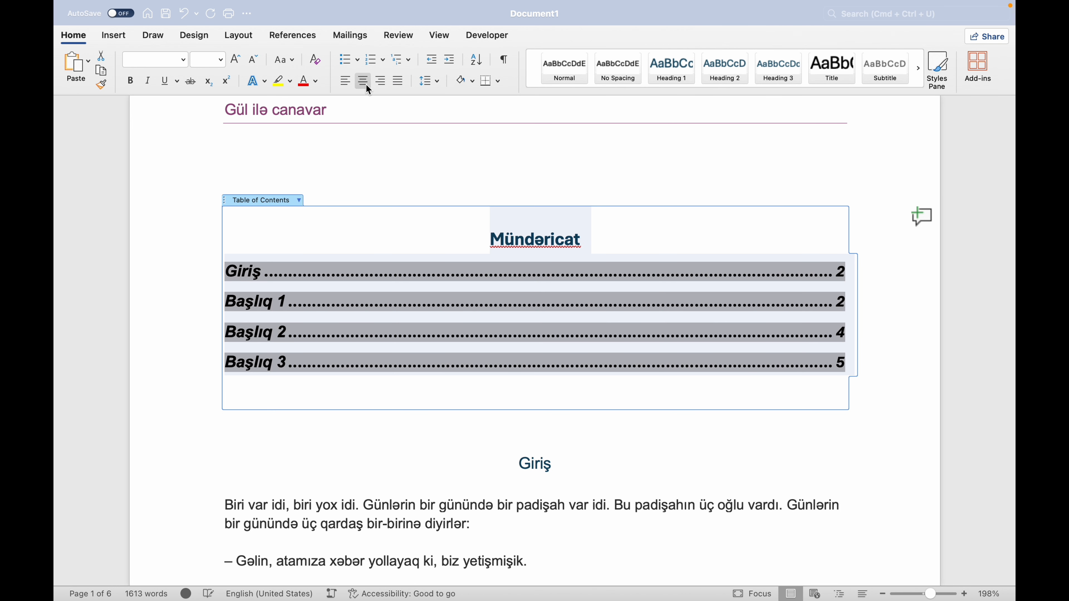
click(639, 260)
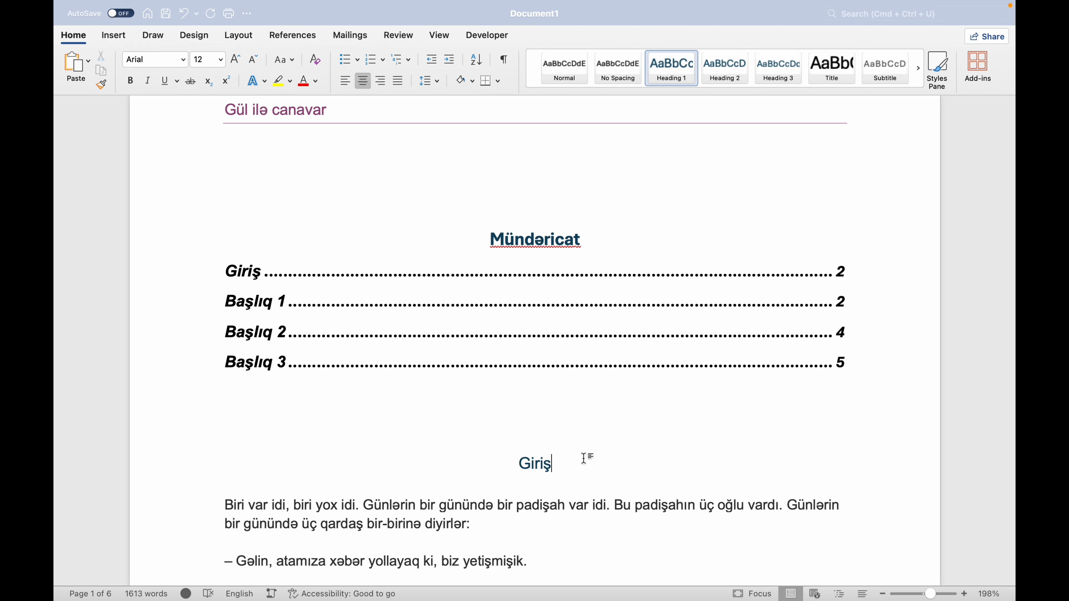
Check the pages holding the Giriş and Başlıq 1 sections against the page numbers in the table of contents.
scroll(584, 458, down, 5)
scroll(584, 458, up, 3)
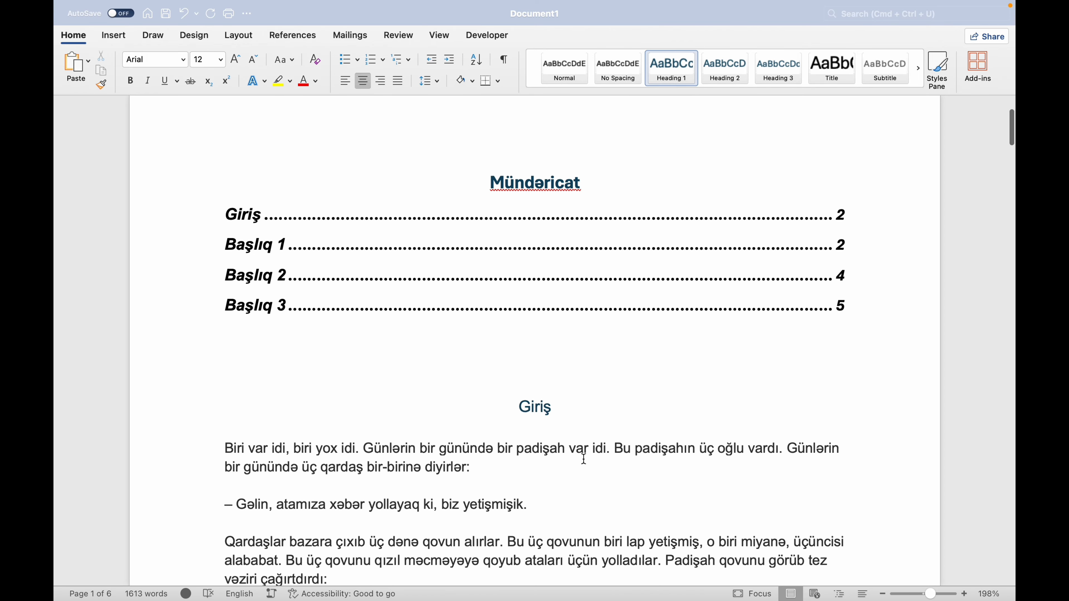
scroll(584, 458, up, 4)
scroll(582, 462, down, 8)
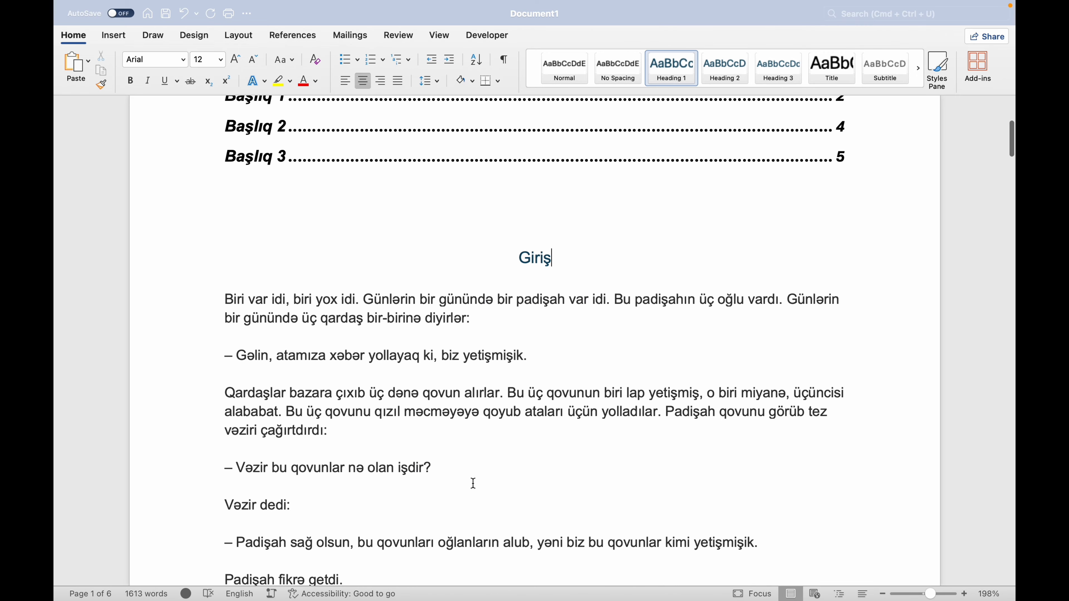
click(471, 474)
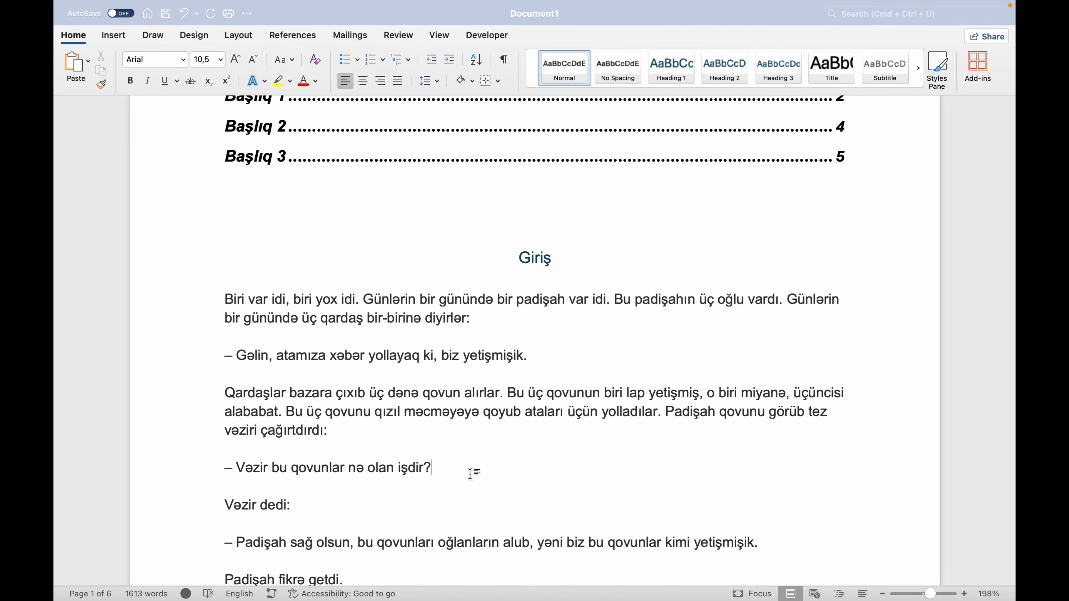
scroll(471, 472, up, 3)
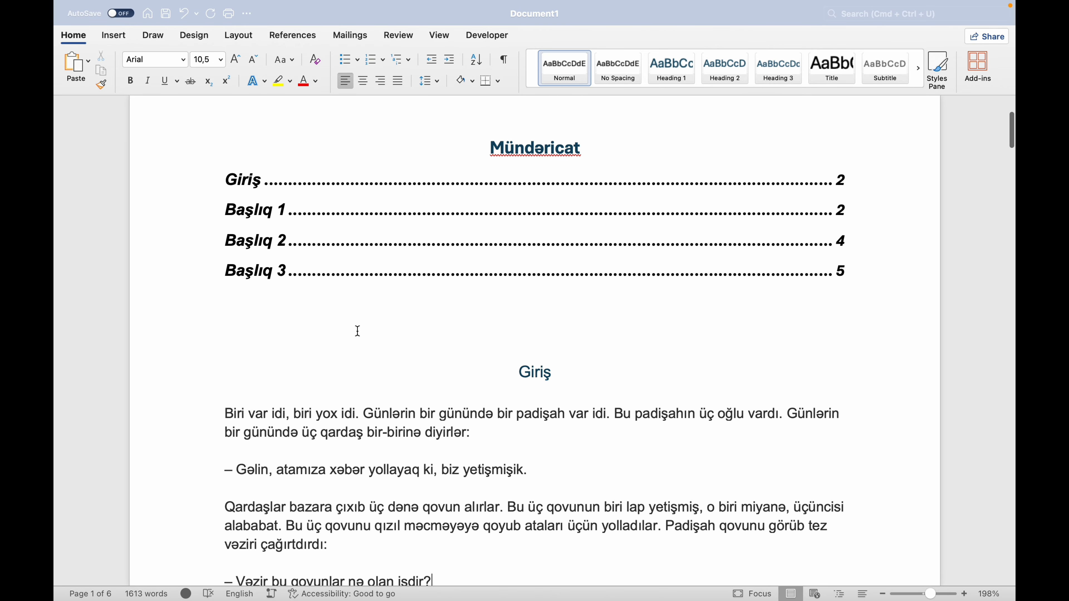
scroll(719, 354, down, 15)
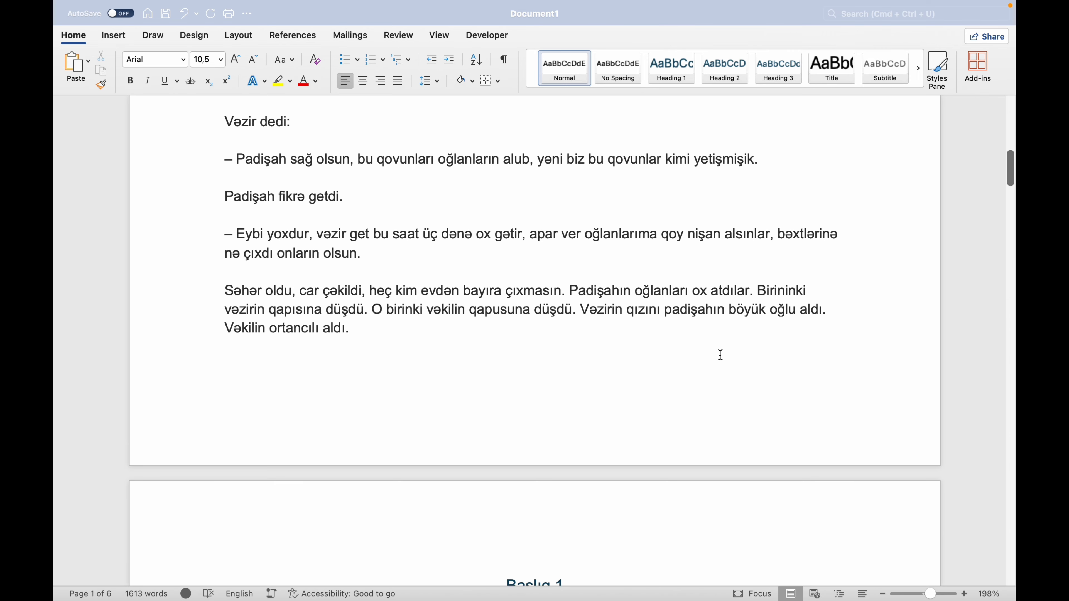
scroll(582, 377, up, 5)
scroll(582, 377, down, 6)
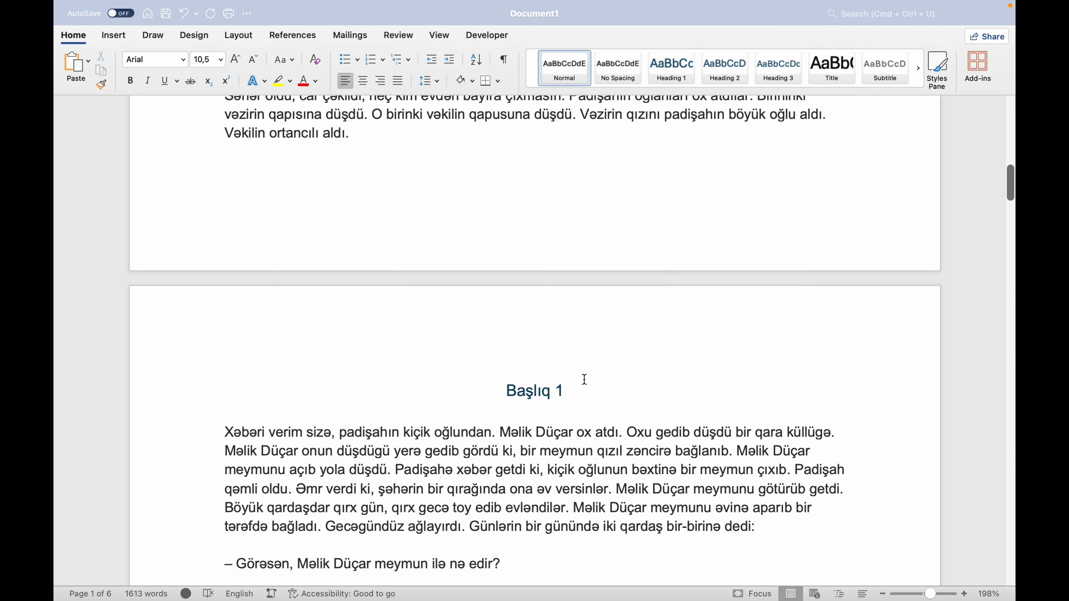
Insert blank lines before the Başlıq 1 heading until it moves from page 2 to the start of page 3.
click(542, 346)
click(501, 377)
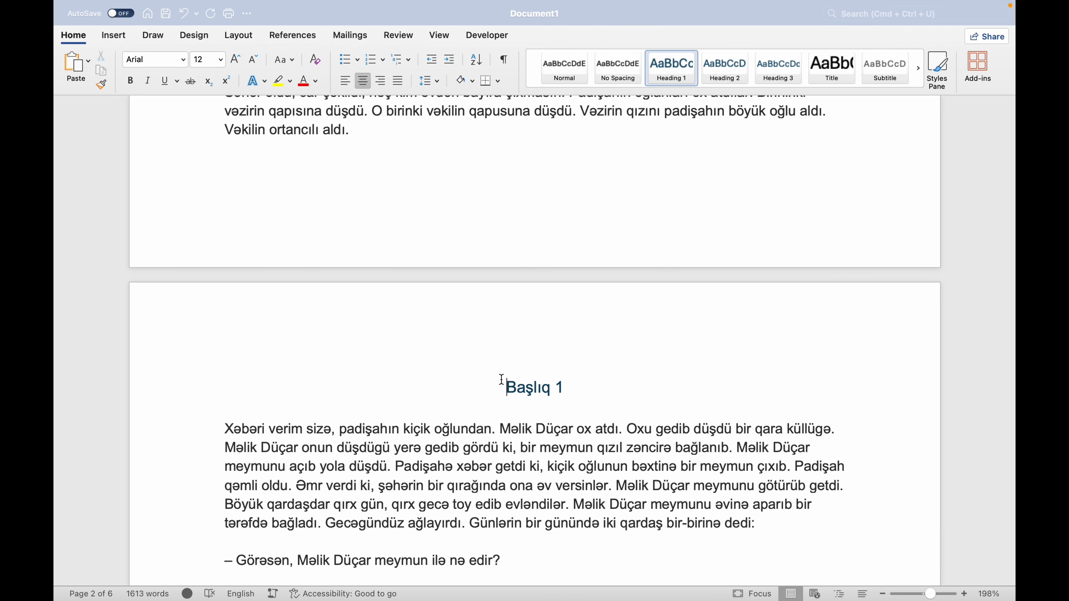
key(Return)
key(Return)
key(Return)
key(Return)
key(Return)
key(Return)
key(Return)
key(Return)
key(Return)
scroll(535, 341, down, 10)
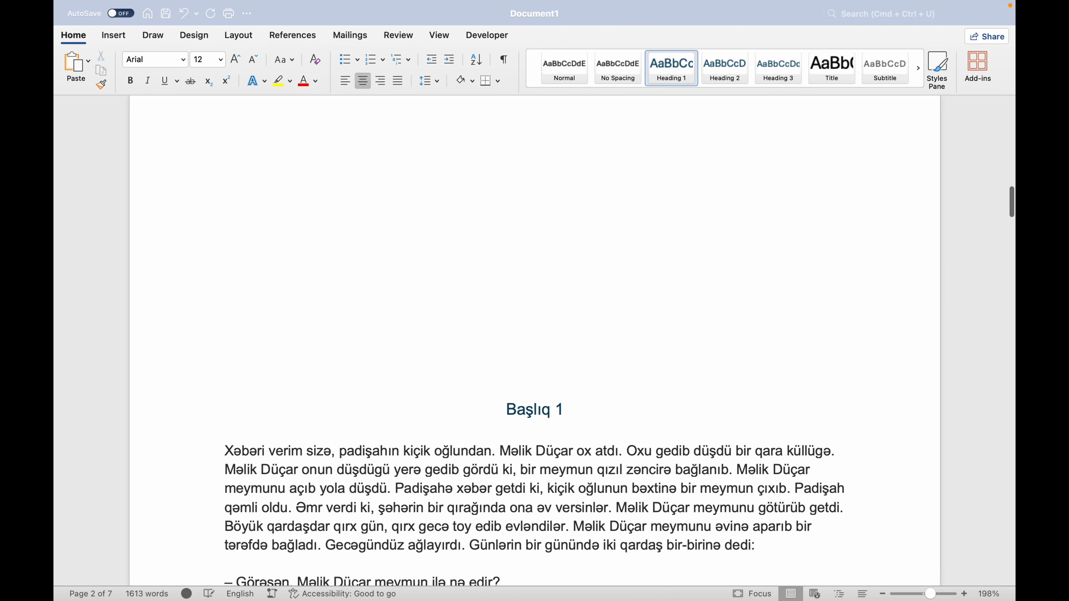
key(Return)
key(Return)
key(Return)
key(Return)
scroll(501, 370, down, 5)
key(Return)
key(Return)
key(Return)
key(Return)
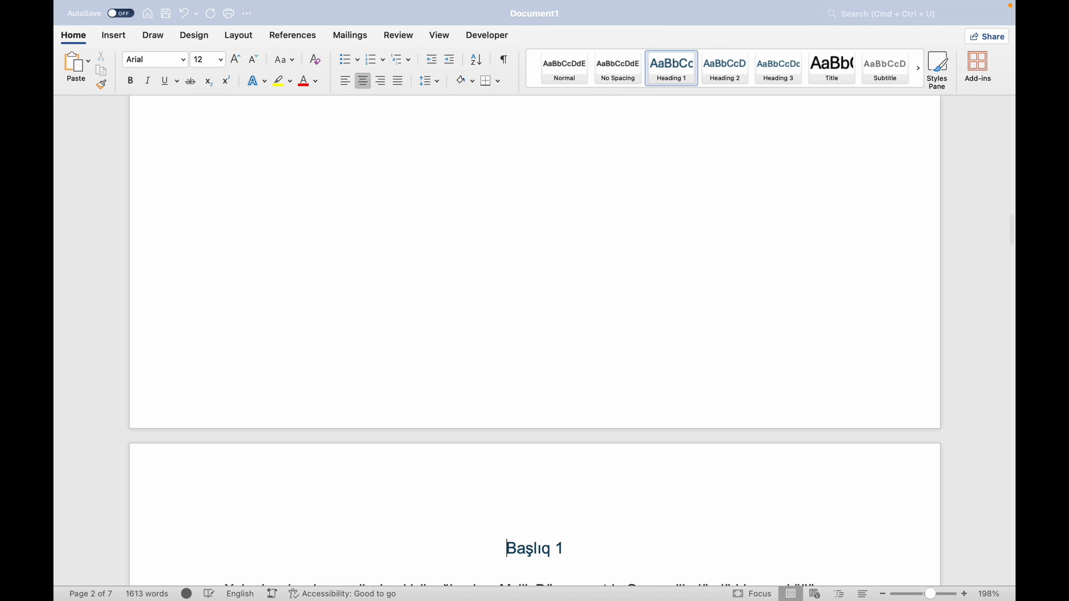
scroll(501, 371, down, 4)
scroll(516, 377, up, 20)
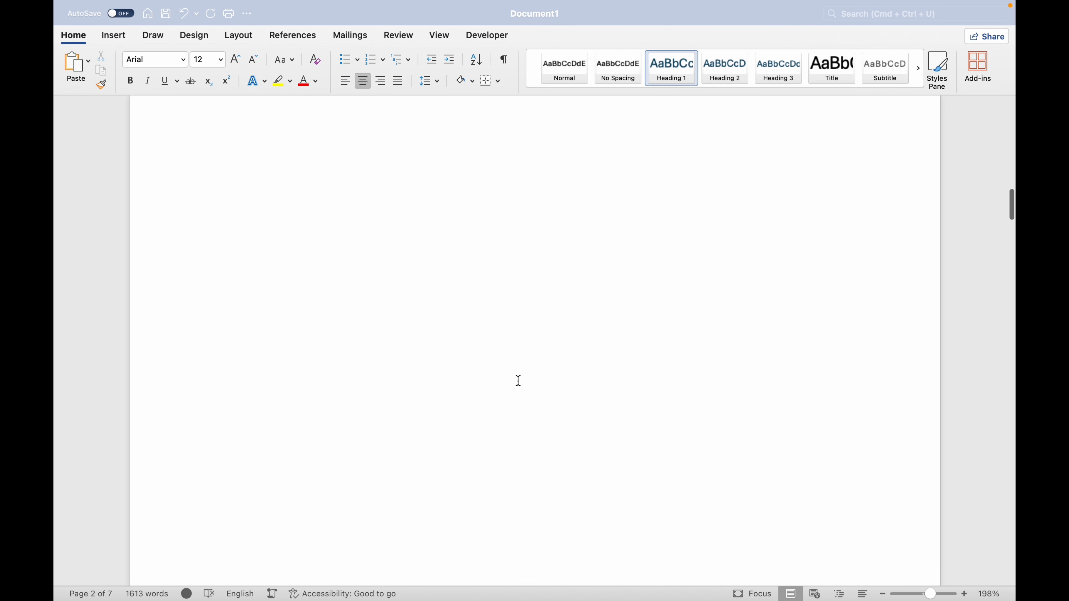
Update the Mündəricat table of contents with the option to update page numbers only.
scroll(519, 380, up, 10)
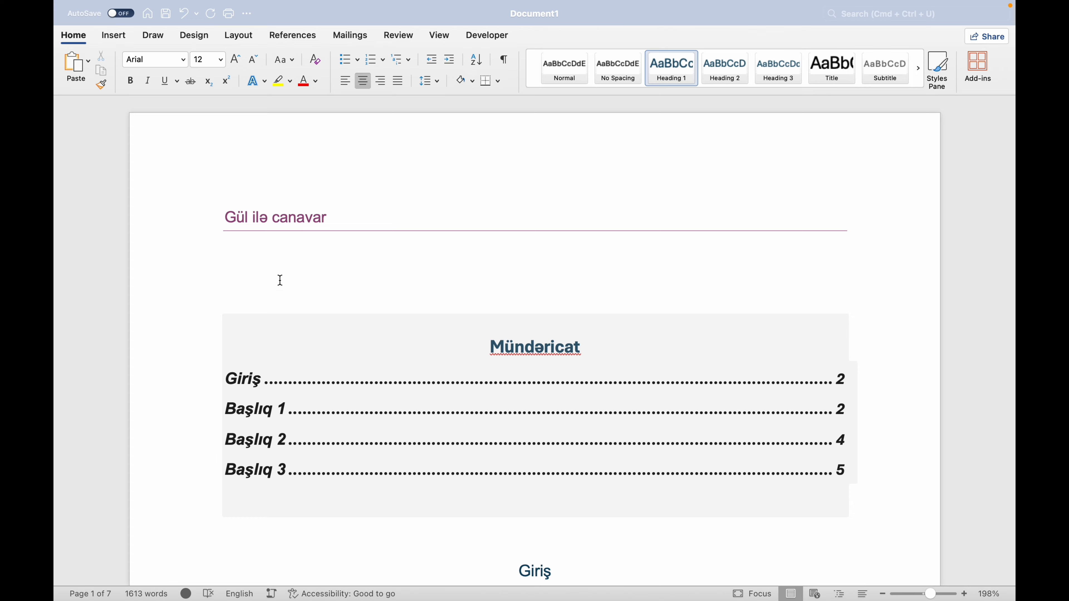
click(317, 371)
scroll(319, 374, up, 5)
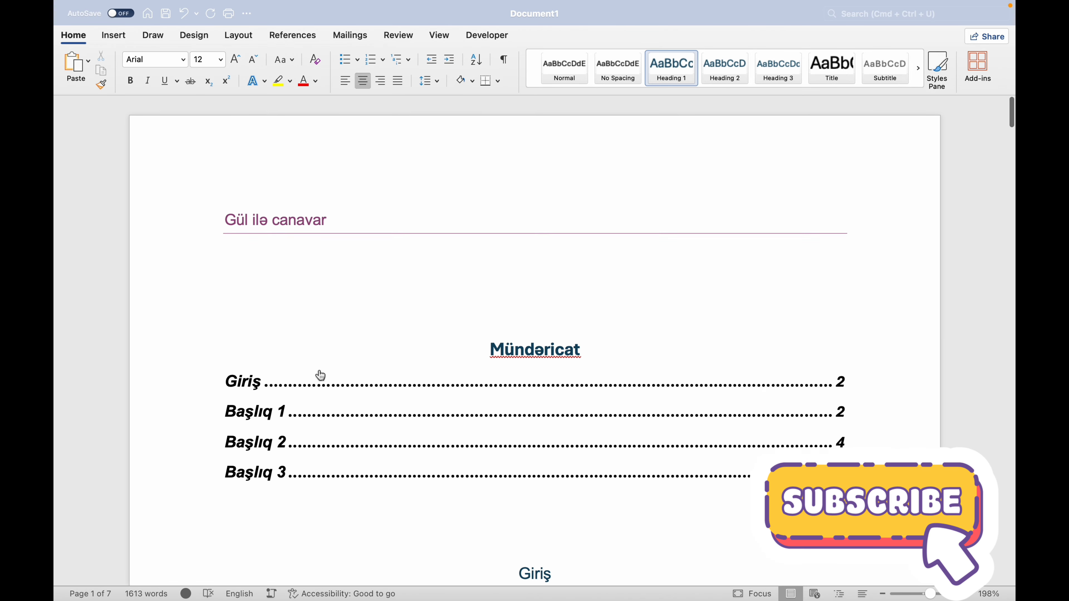
click(355, 365)
click(459, 351)
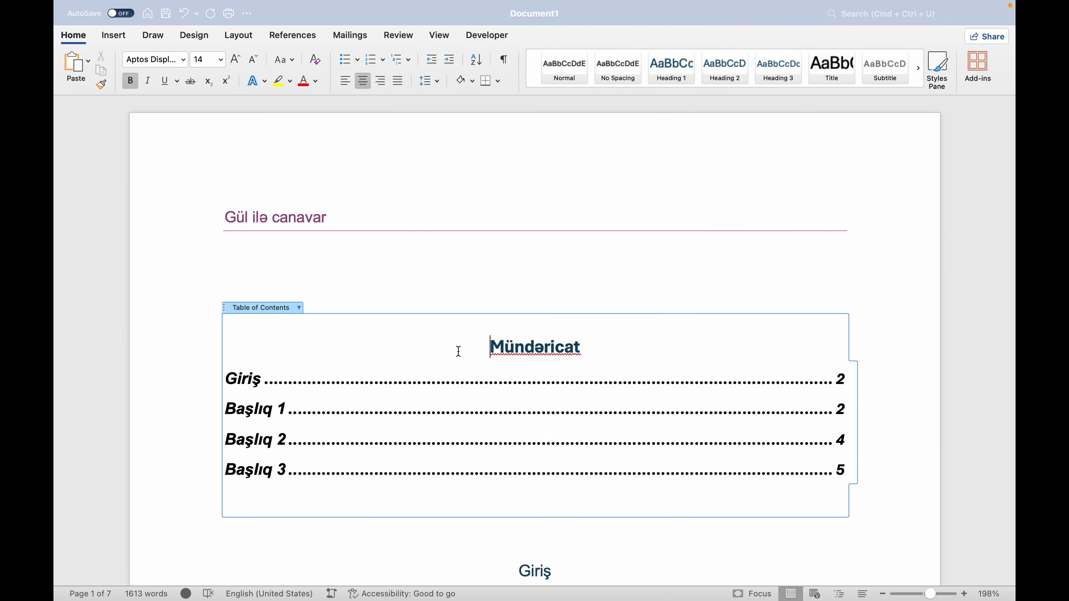
click(299, 308)
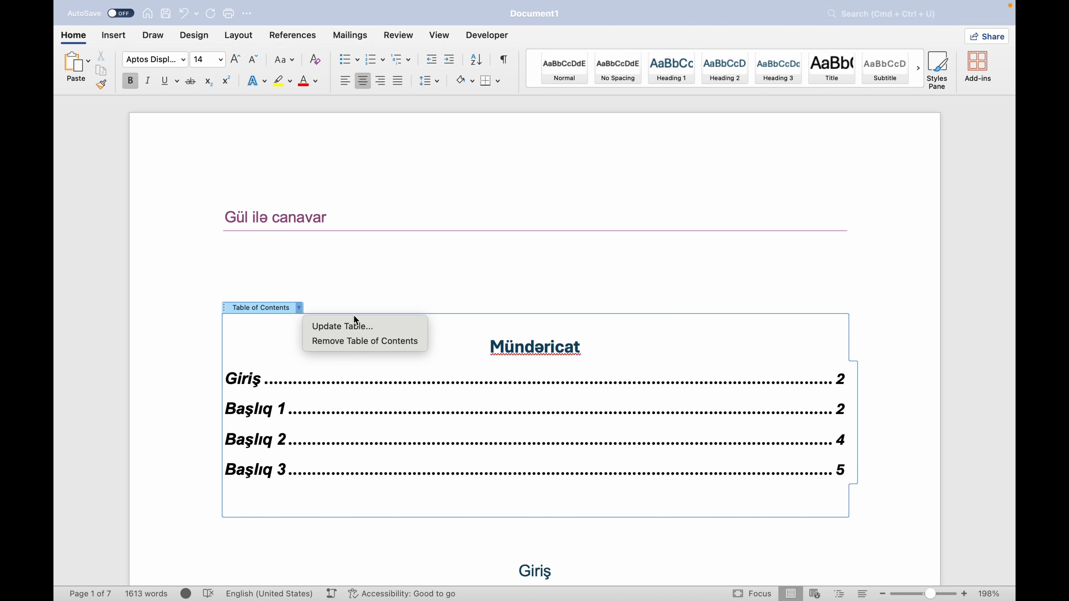
click(380, 328)
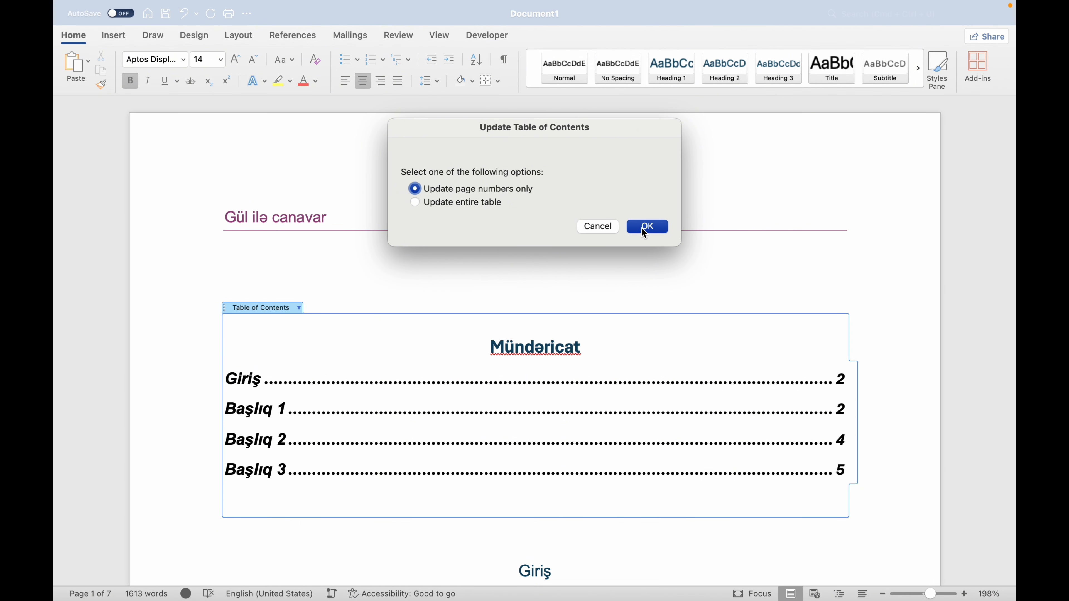
click(644, 228)
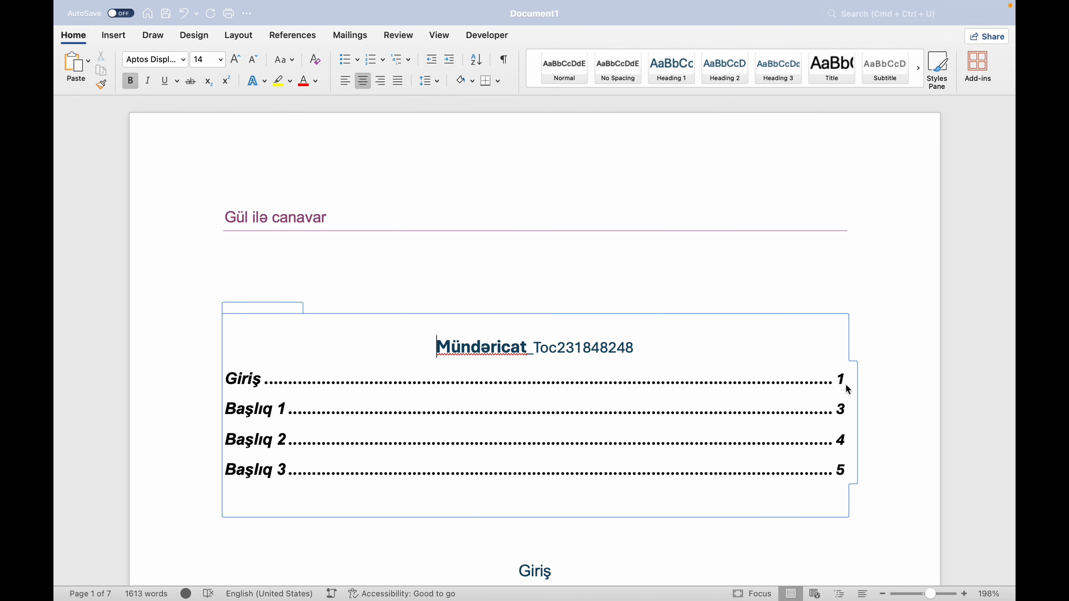
Delete the stray text "_Toc231848248" after the Mündəricat title.
click(635, 346)
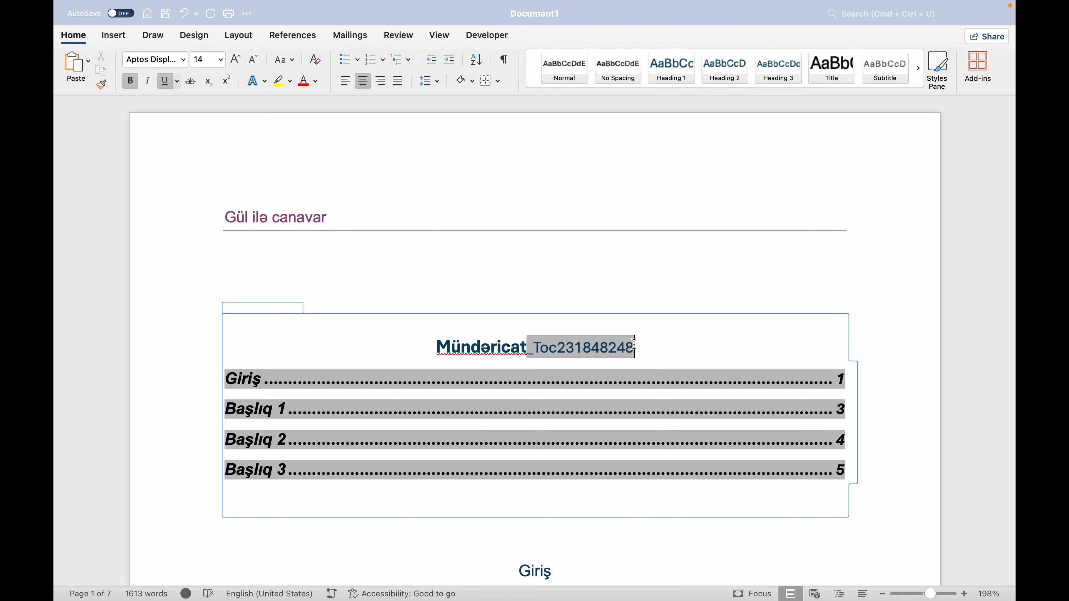
double_click(635, 346)
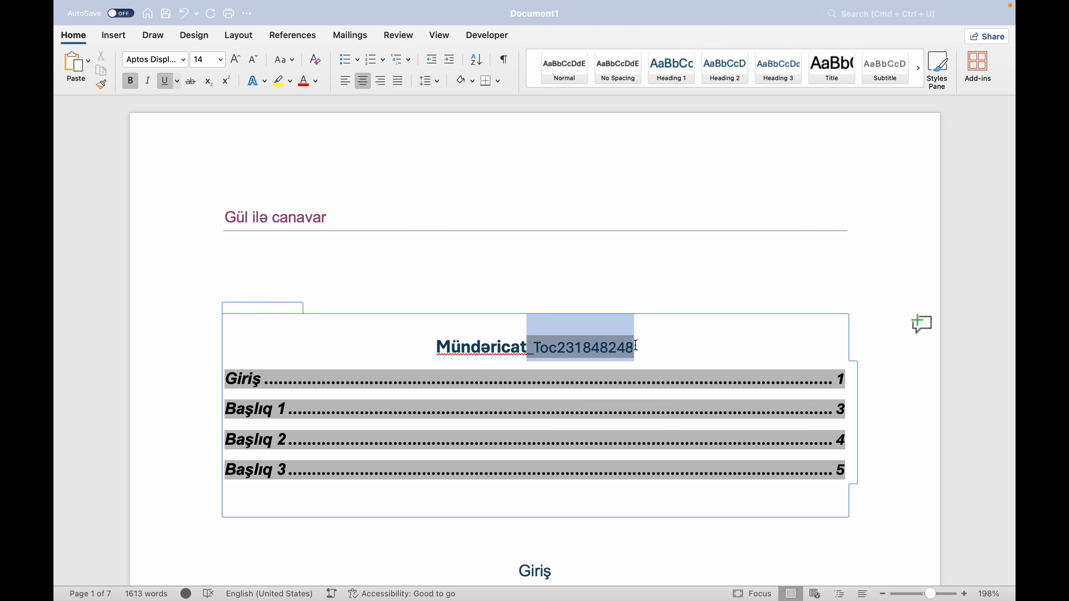
key(Delete)
key(Delete)
click(450, 361)
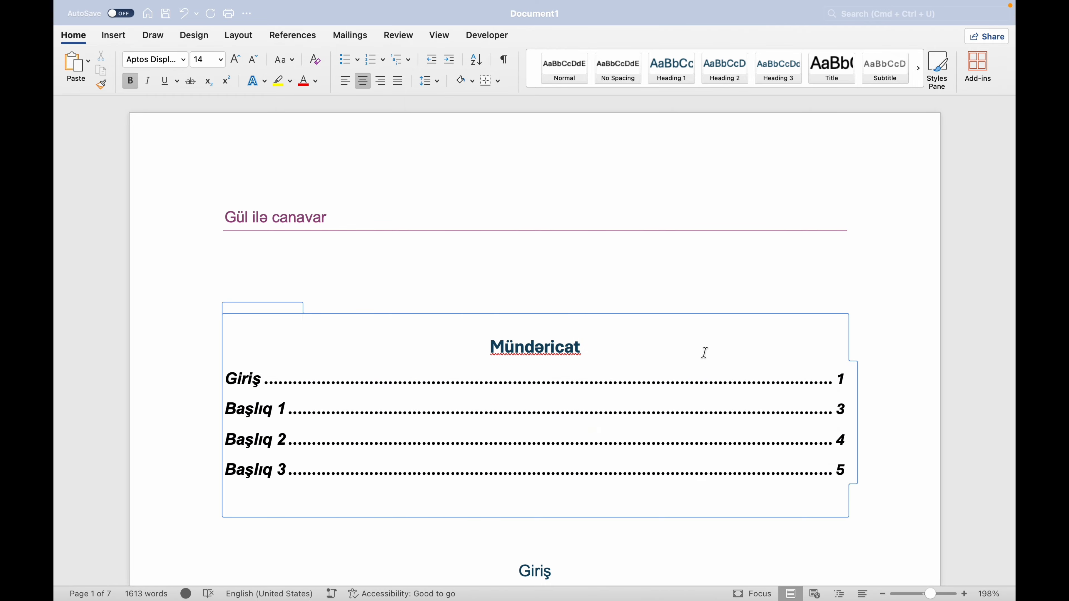
Update the table of contents once more, refreshing page numbers only, and leave the table.
click(629, 369)
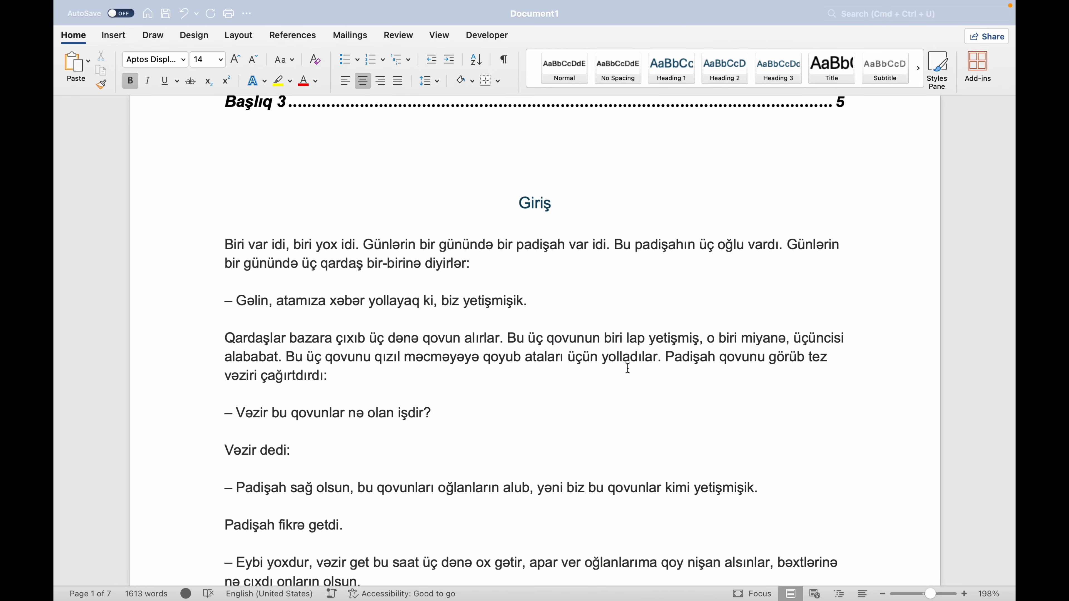
scroll(629, 369, up, 9)
click(585, 347)
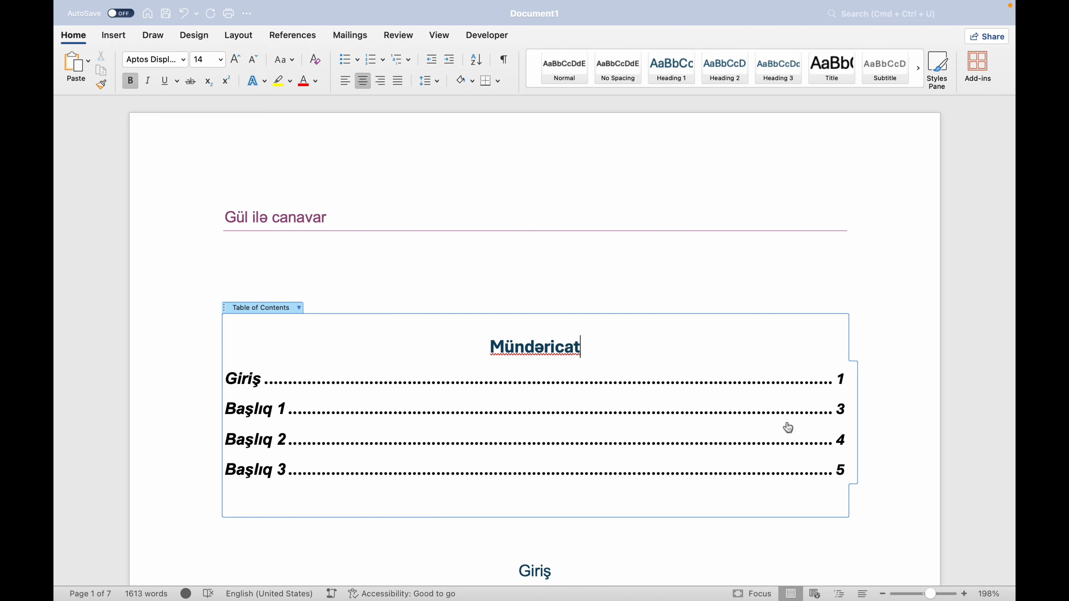
click(300, 309)
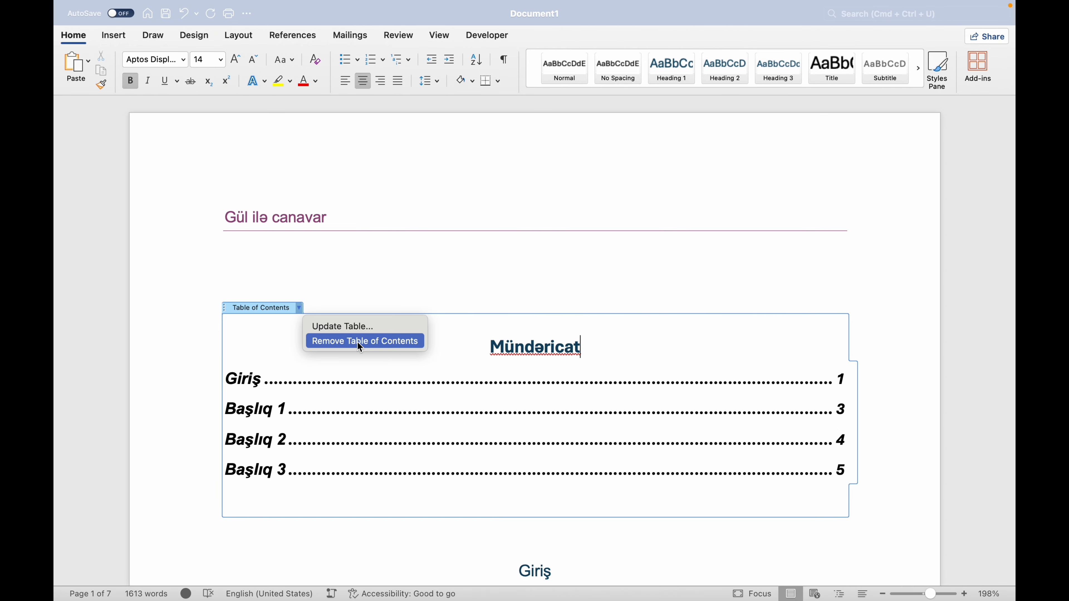
click(351, 328)
click(650, 228)
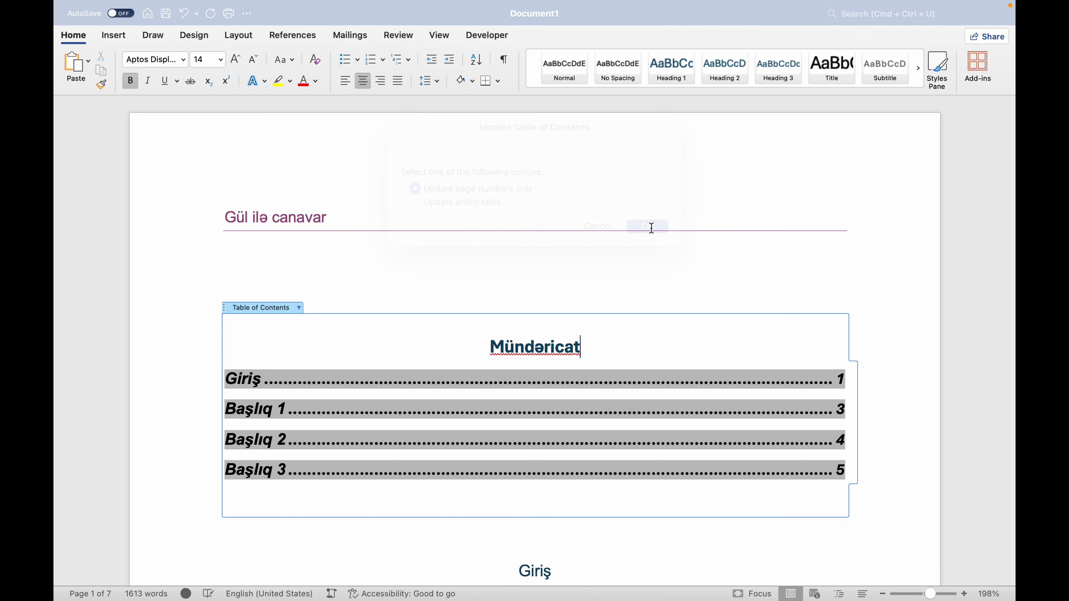
scroll(787, 536, down, 3)
click(799, 497)
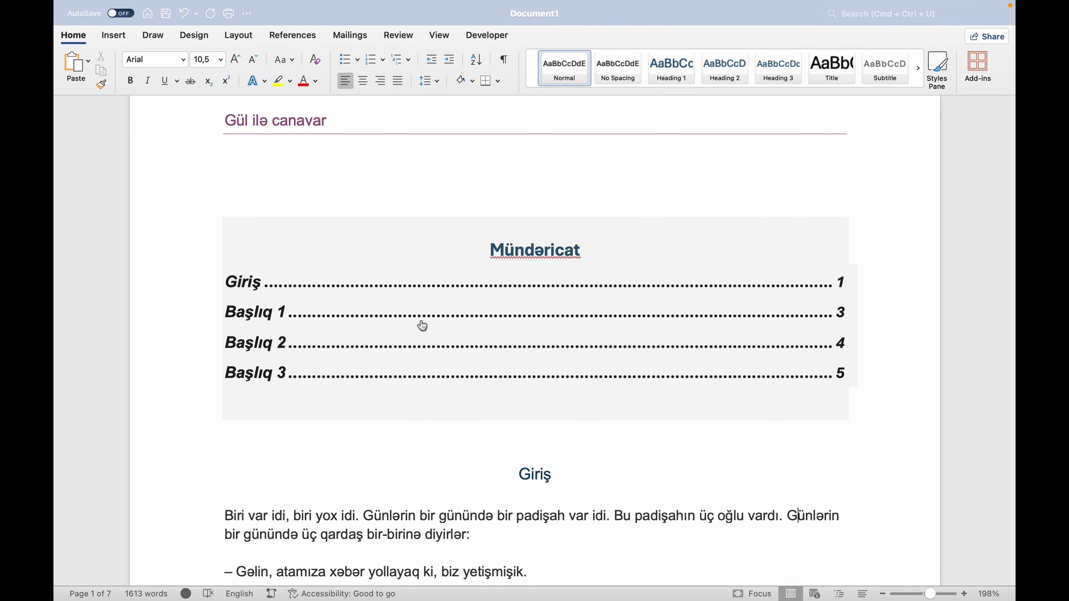
Follow the Başlıq 3 entry of the table of contents to its section, examine it and return to the table.
scroll(421, 322, down, 15)
scroll(420, 321, up, 17)
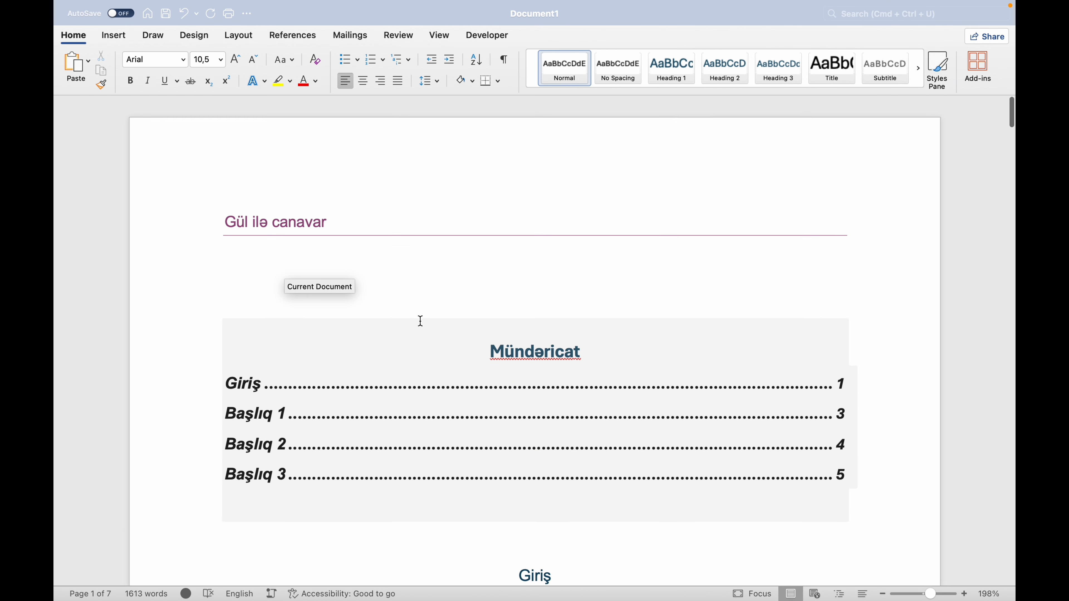
click(255, 468)
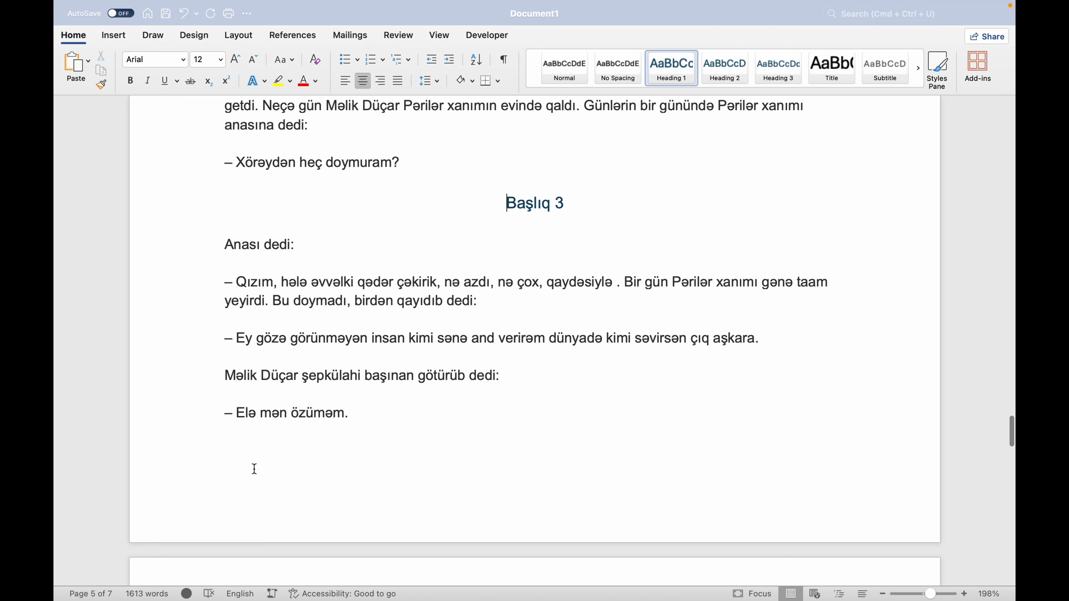
scroll(323, 401, down, 2)
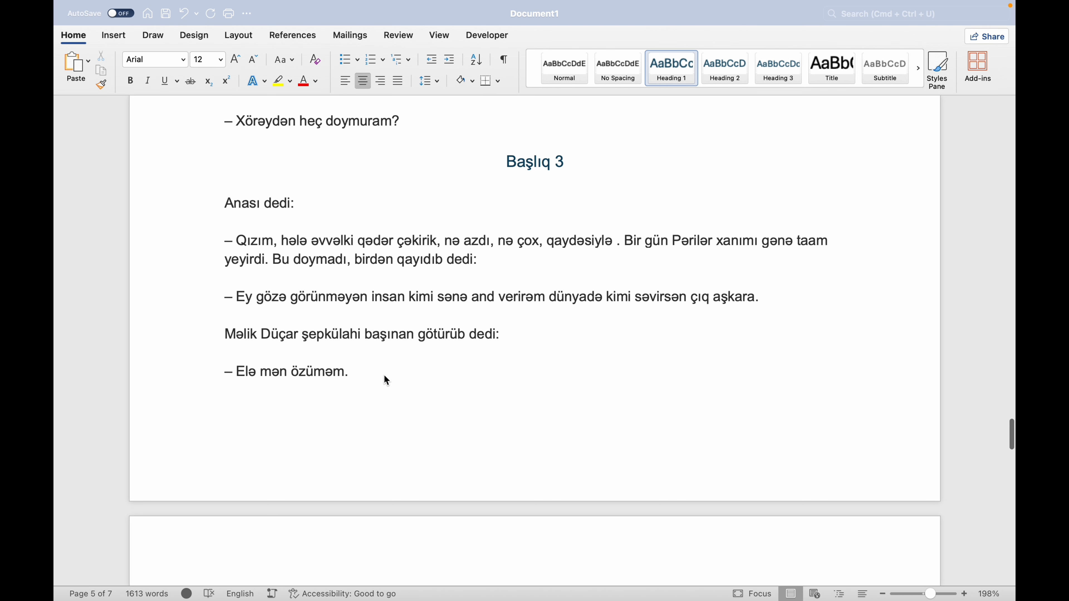
scroll(385, 377, down, 15)
scroll(385, 377, up, 15)
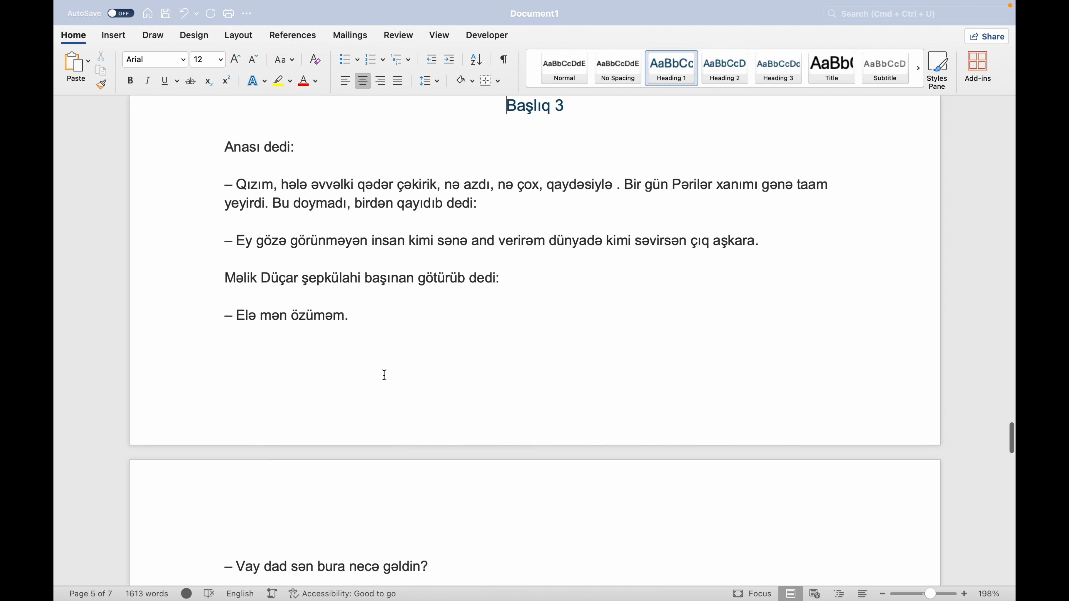
scroll(385, 375, up, 20)
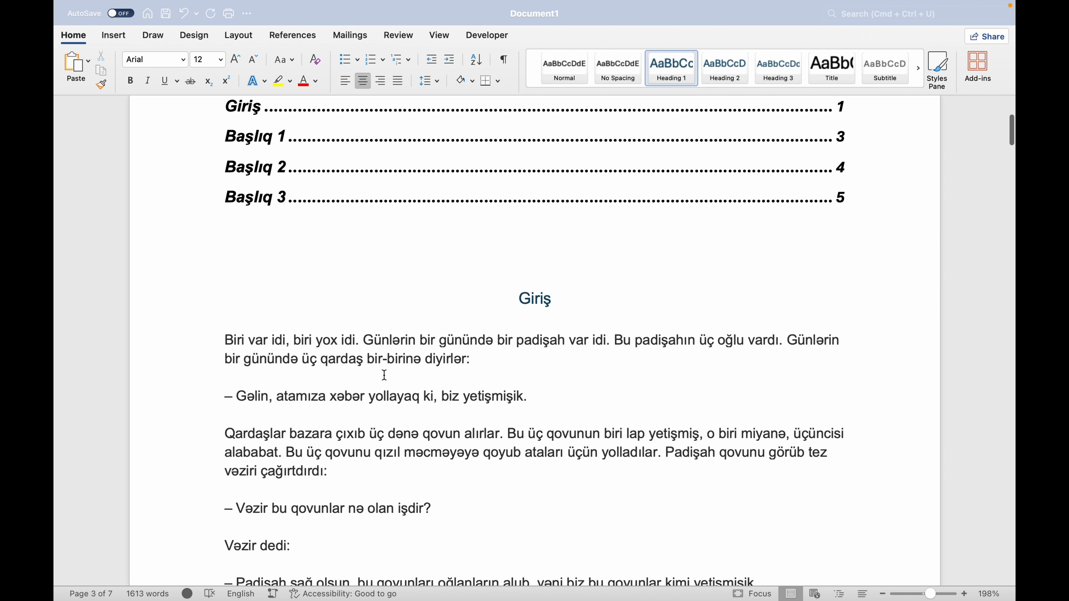
scroll(385, 375, up, 2)
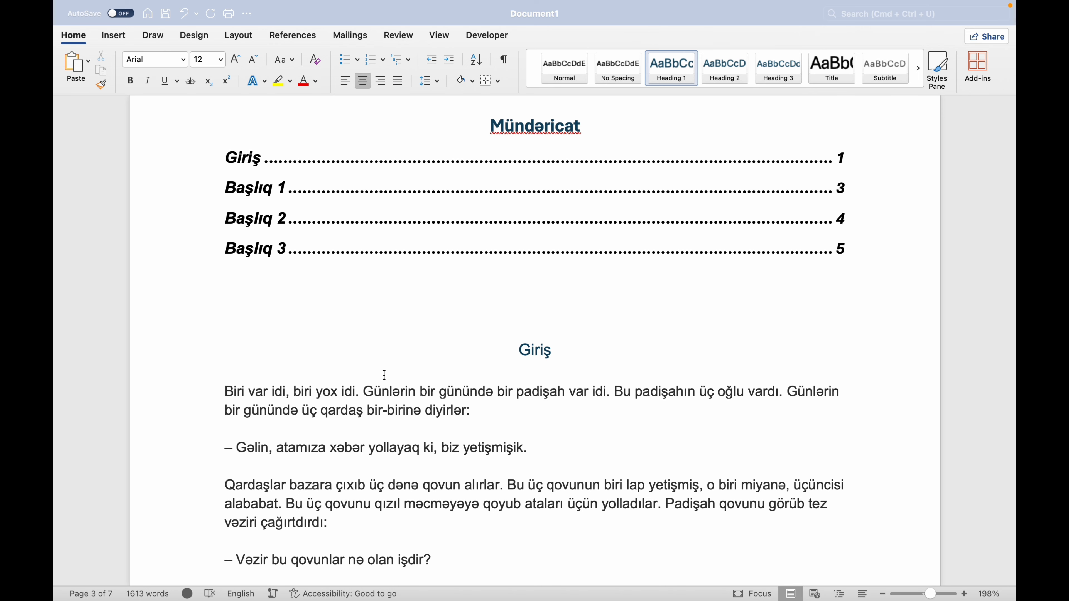